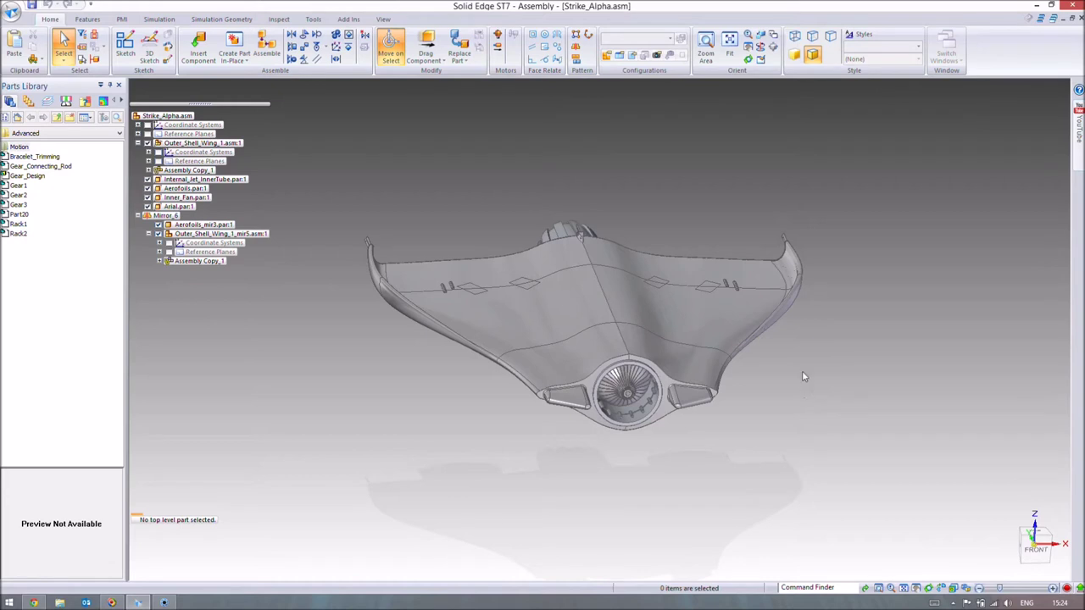
# Orbit the Strike_Alpha assembly so the wing's top surface is seen at an angle.
pyautogui.moveTo(803, 376); pyautogui.dragTo(761, 361, button='middle')
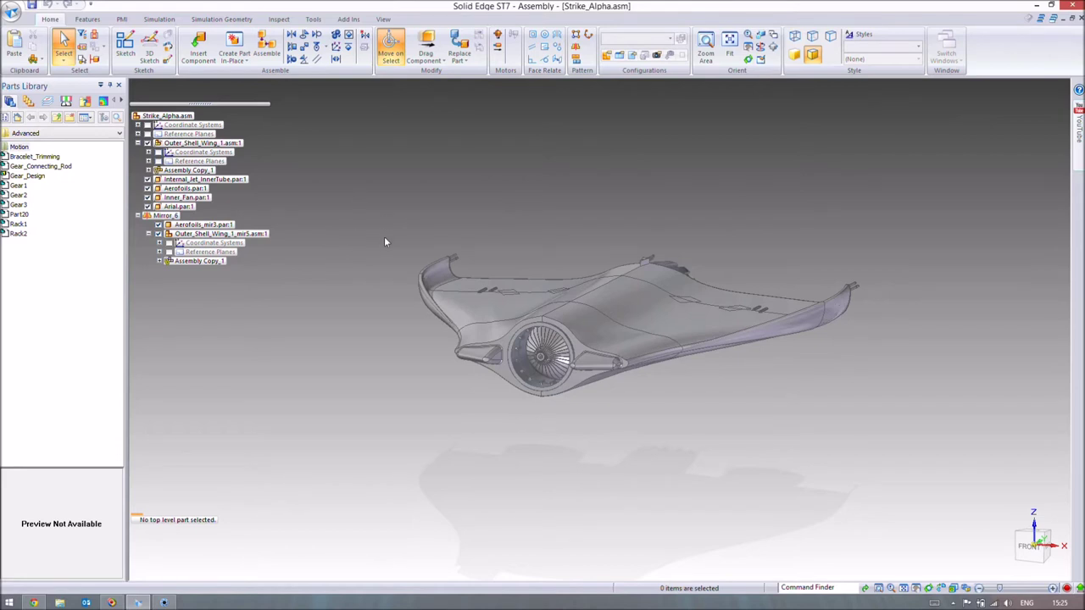
pyautogui.moveTo(383, 237)
pyautogui.mouseDown(button='middle')
pyautogui.moveTo(382, 283)
pyautogui.moveTo(379, 247)
pyautogui.mouseUp(button='middle')
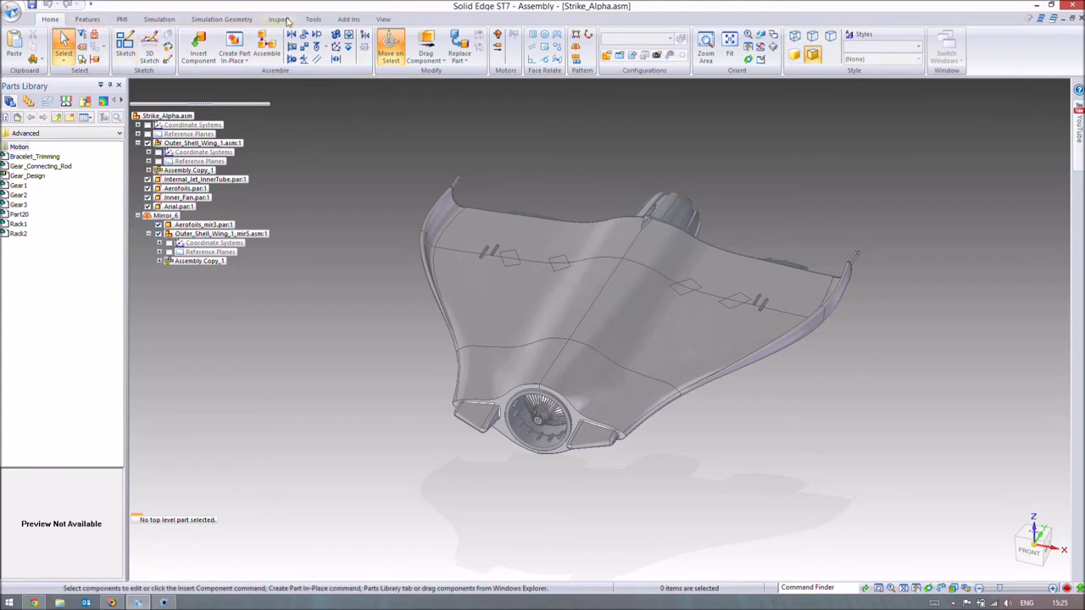
# Enter the Explode-Render-Animate environment from the Tools tab and send the view to KeyShot.
pyautogui.click(315, 21)
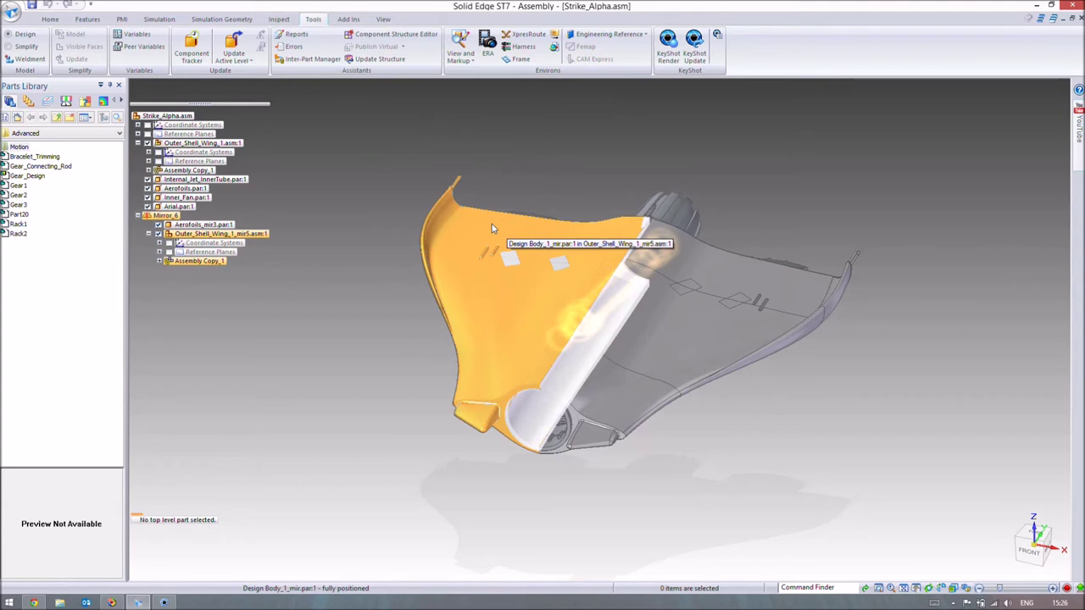
pyautogui.click(480, 63)
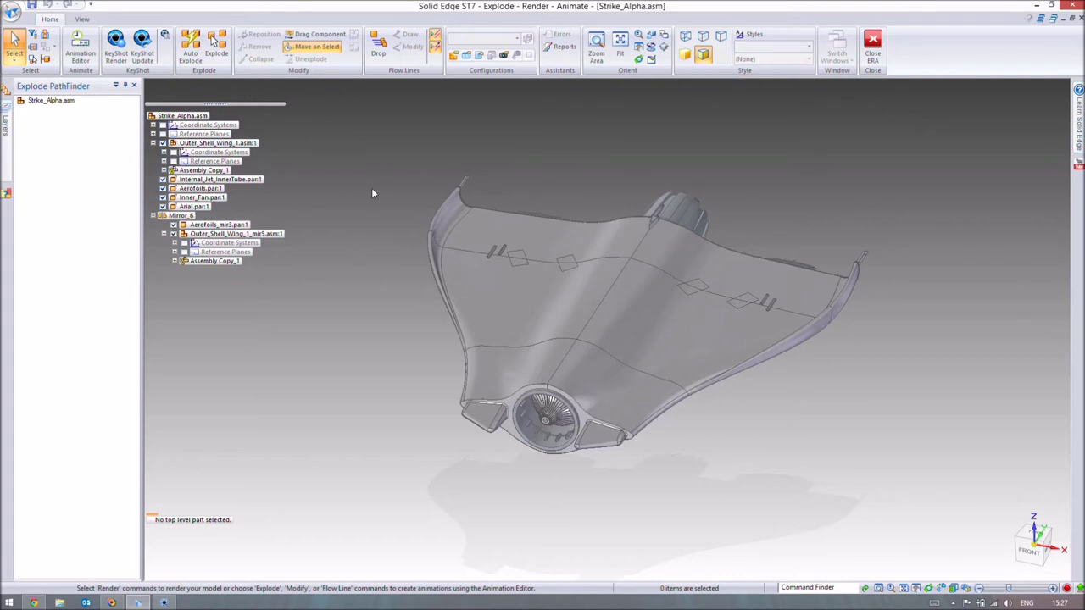
pyautogui.click(119, 64)
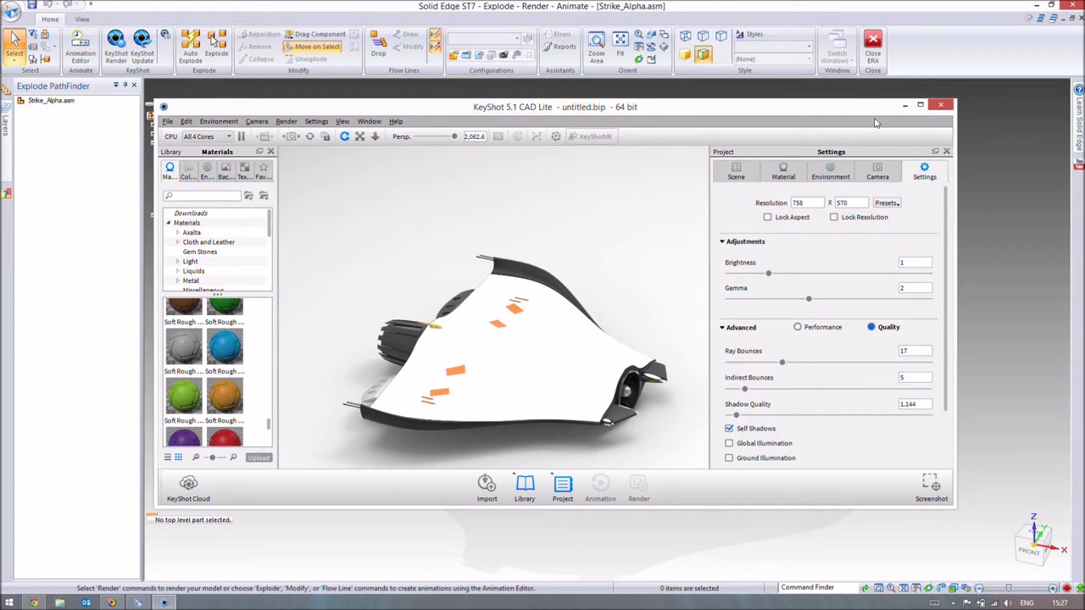
# Maximize the KeyShot window and orbit the camera slightly around Strike_Alpha.
pyautogui.click(920, 106)
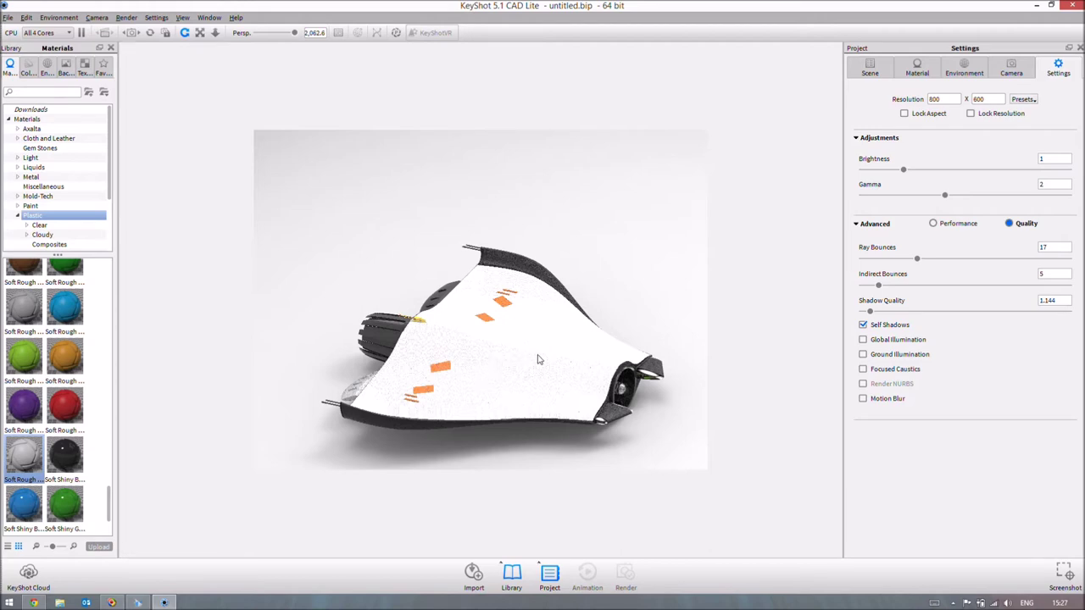
pyautogui.moveTo(535, 356)
pyautogui.mouseDown()
pyautogui.moveTo(564, 356)
pyautogui.moveTo(552, 356)
pyautogui.mouseUp()
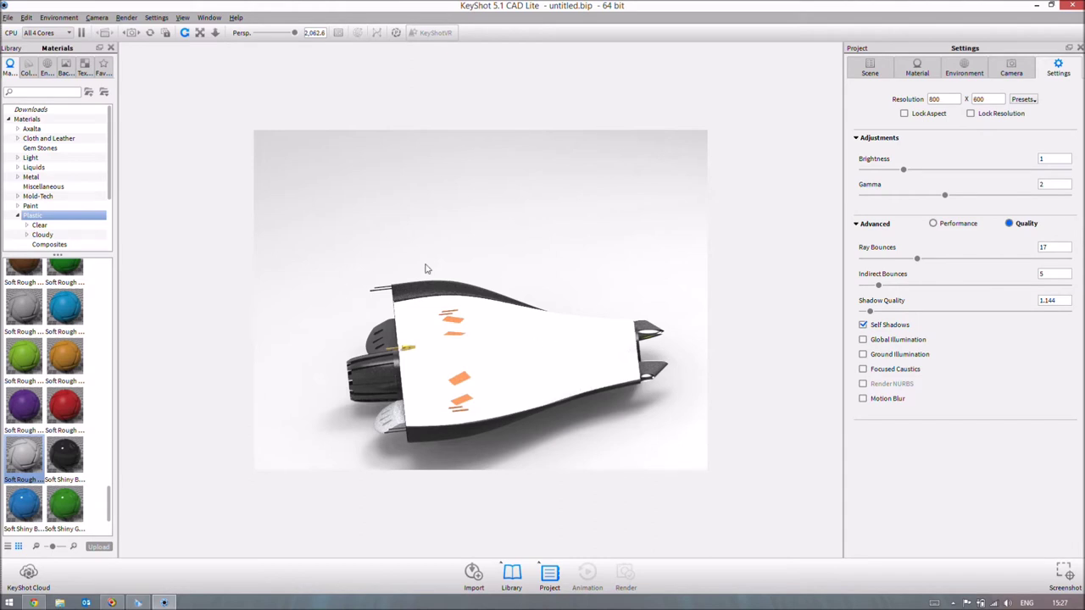
# Show the Scene tab's parts and materials list, zoom the camera closer, then visit Solid Edge and return.
pyautogui.click(873, 68)
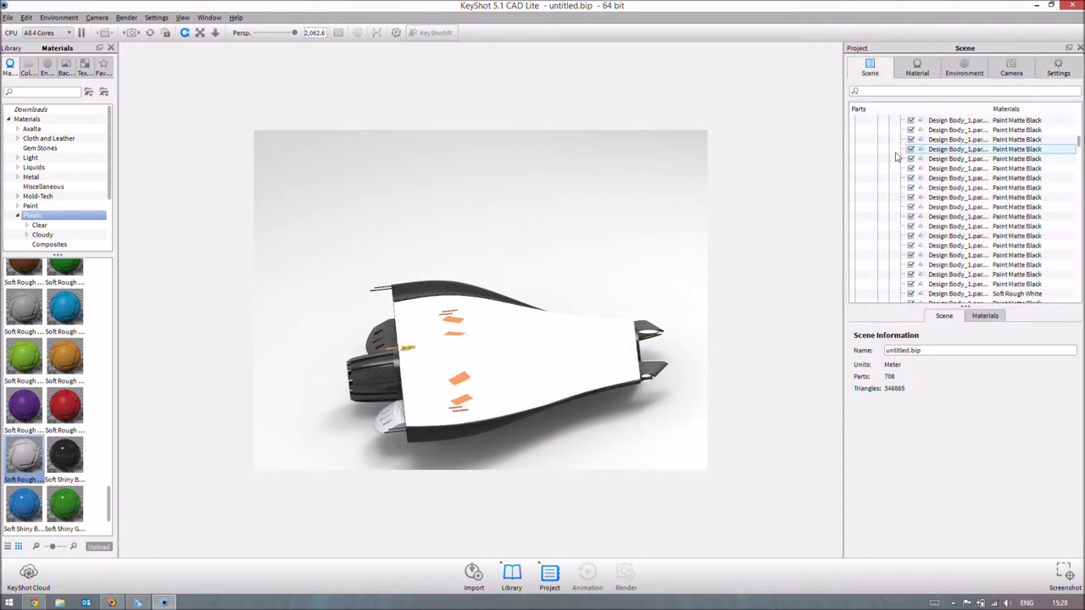
pyautogui.scroll(-5, 519, 237)
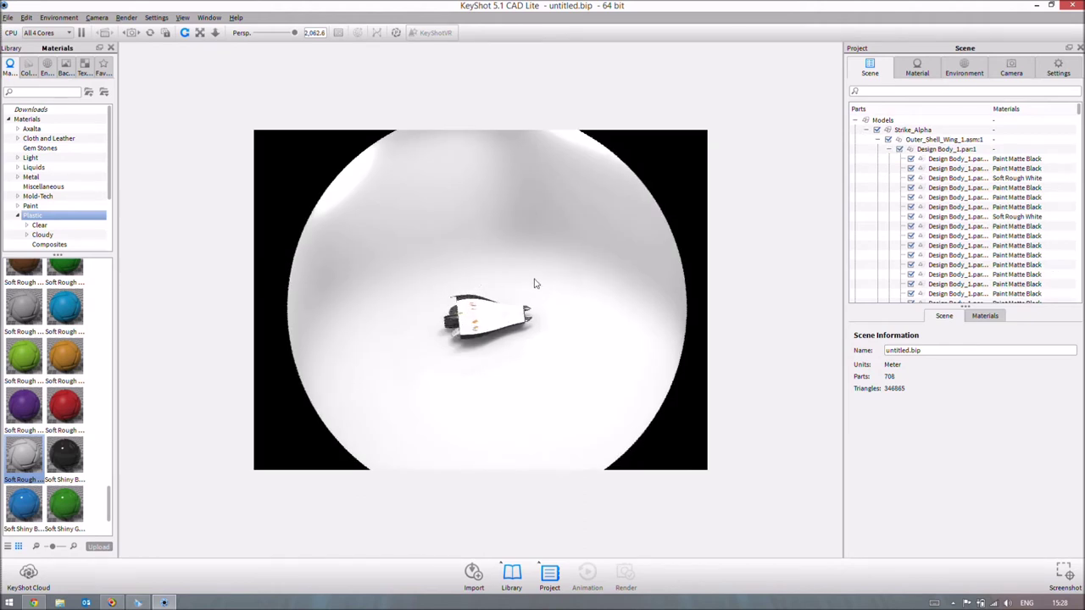
pyautogui.scroll(5, 486, 295)
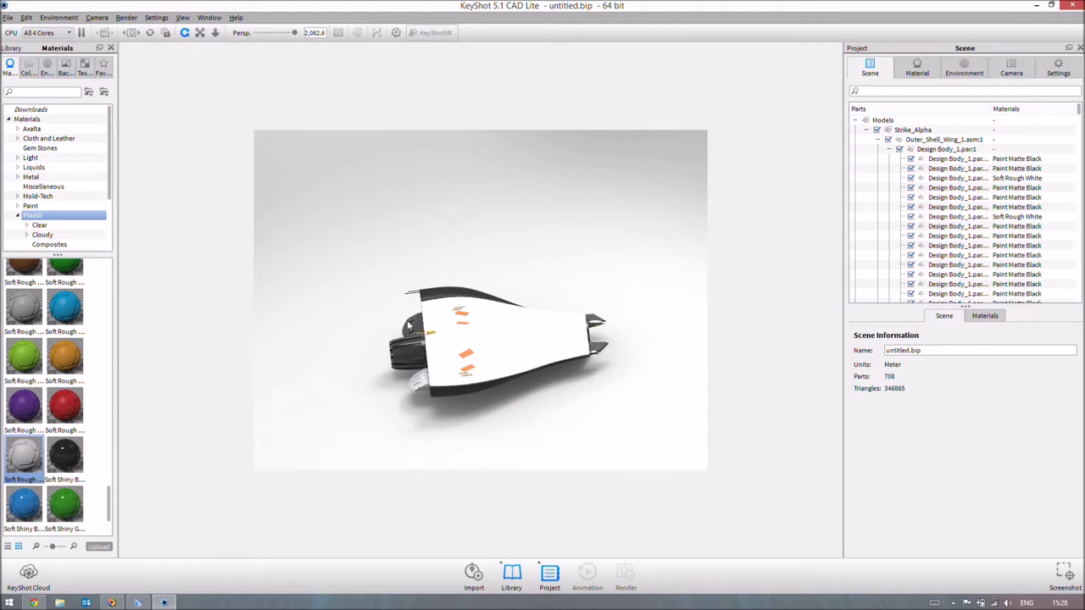
pyautogui.scroll(2, 585, 415)
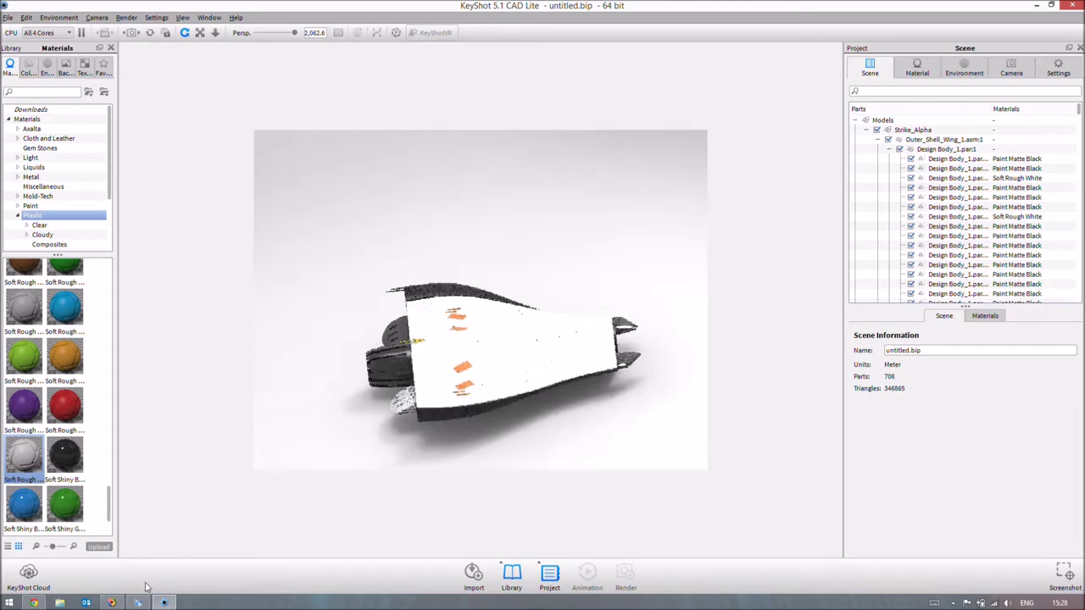
pyautogui.click(138, 603)
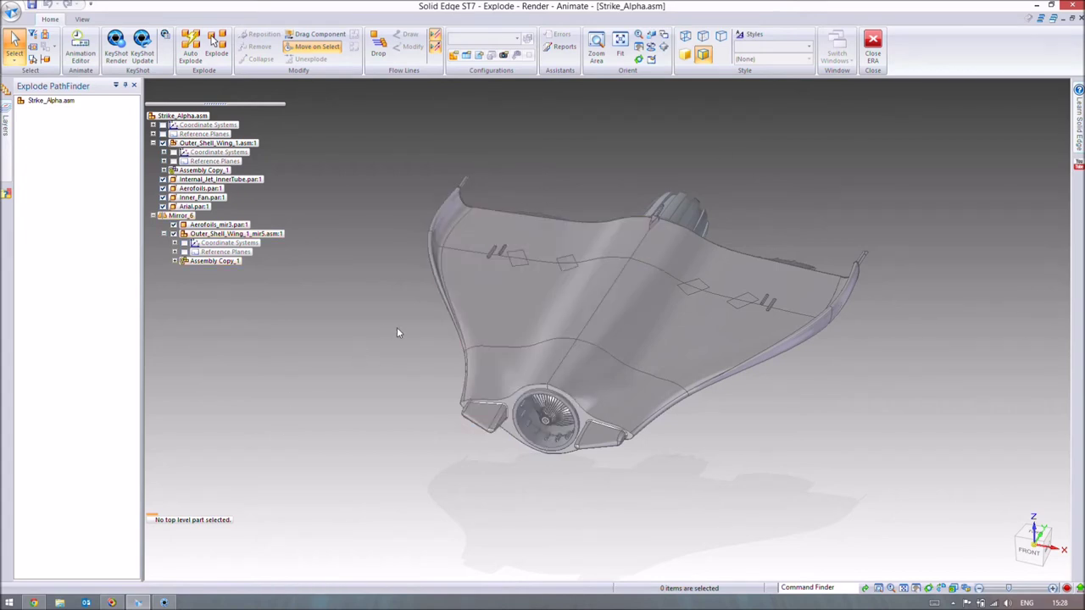
pyautogui.click(165, 602)
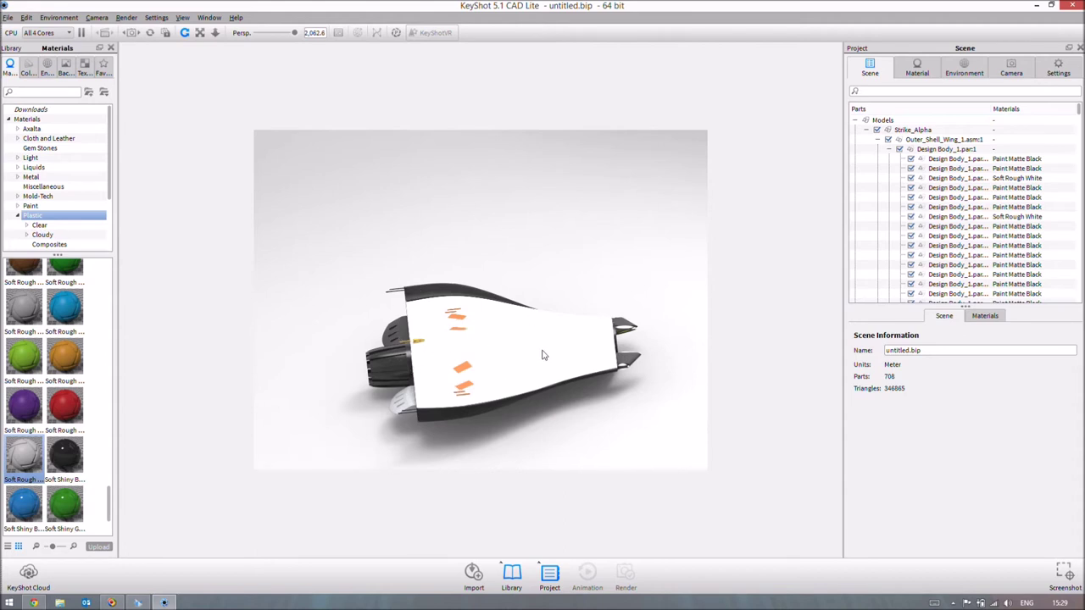
# Orbit the KeyShot camera in several moves down to a low side view of Strike_Alpha.
pyautogui.moveTo(543, 371); pyautogui.dragTo(558, 326)
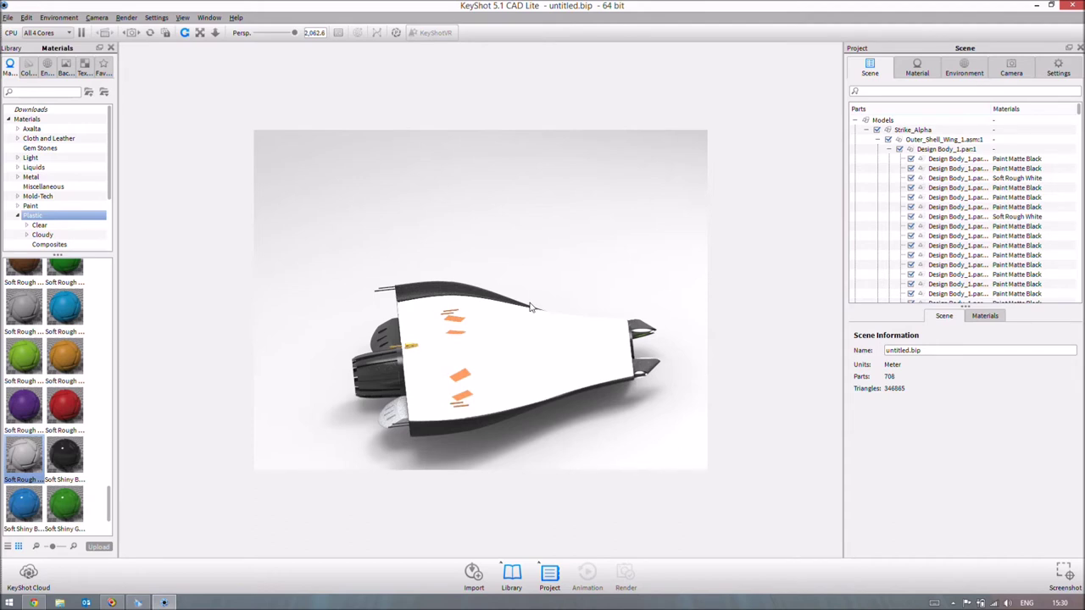
pyautogui.moveTo(469, 389); pyautogui.dragTo(447, 381)
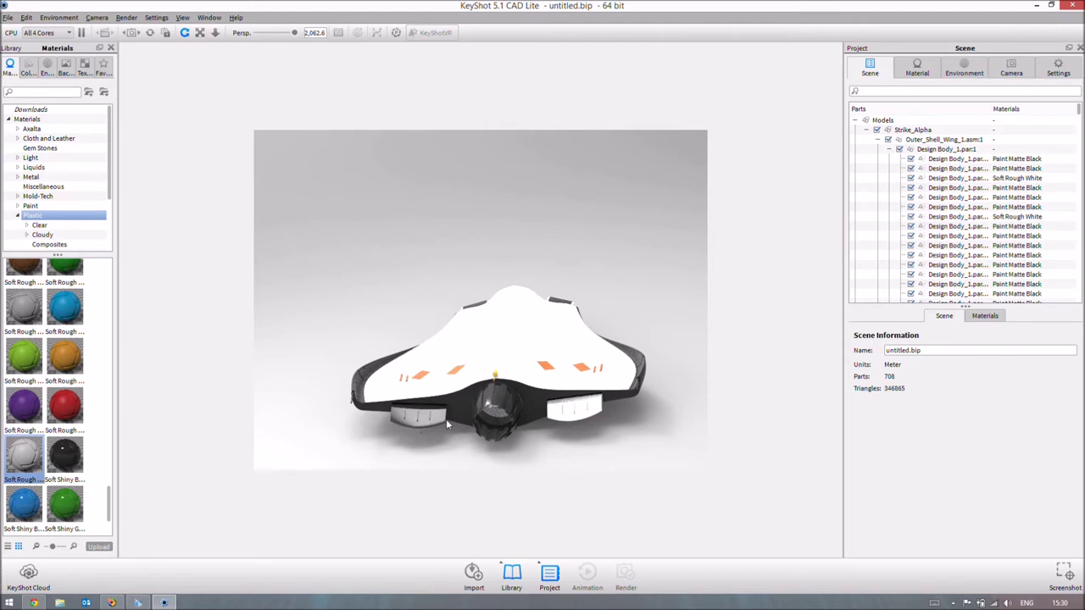
pyautogui.moveTo(584, 413); pyautogui.dragTo(632, 394)
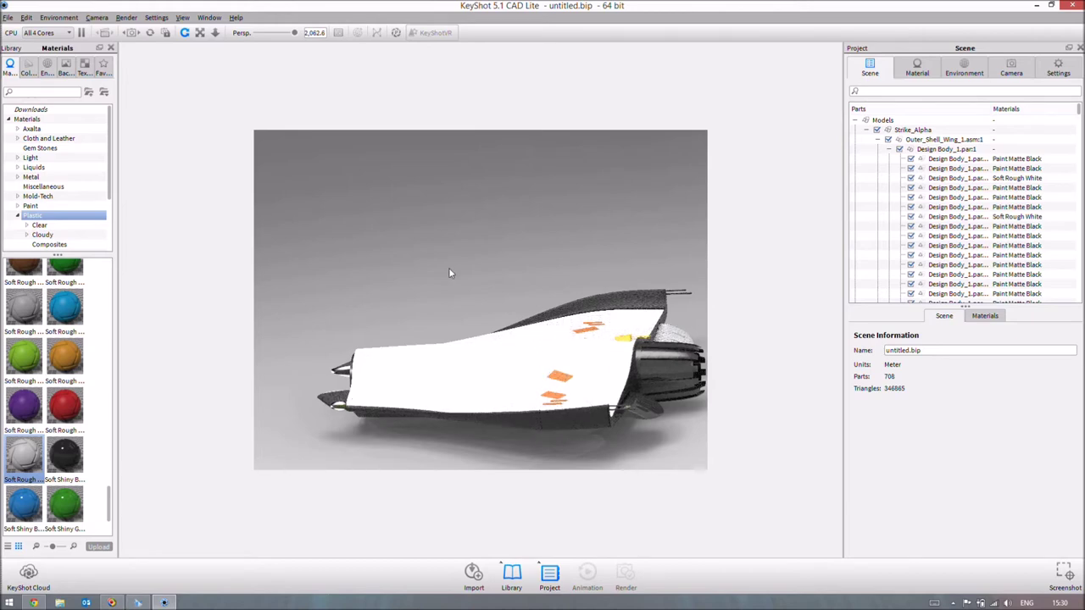
# Collapse the Plastic and Toon folders and apply light blue Hard Rough plastic to the wing top.
pyautogui.press('Left')
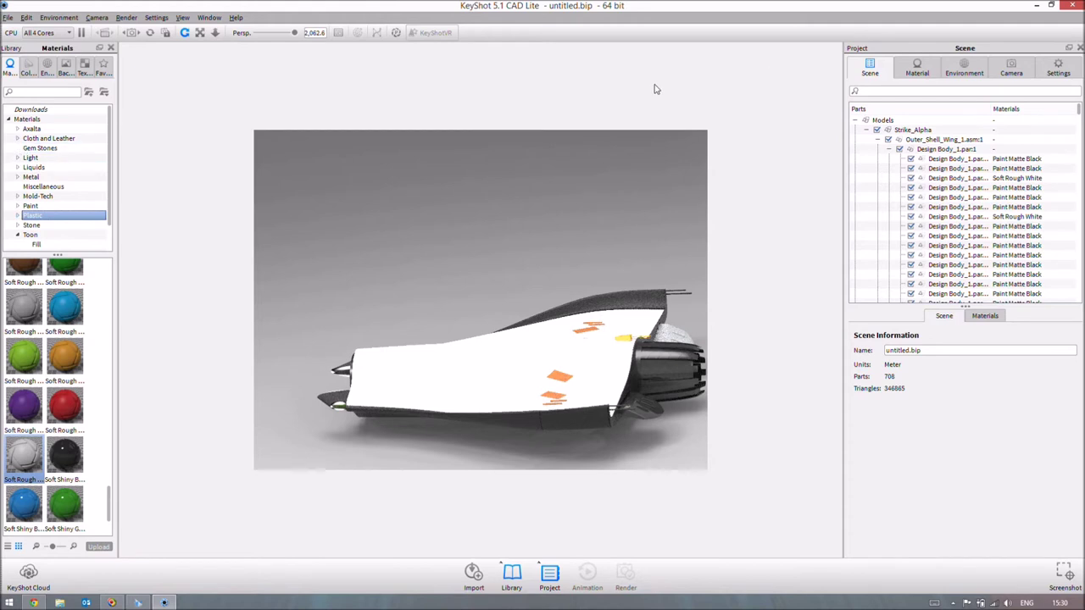
pyautogui.click(17, 235)
pyautogui.scroll(-5, 462, 261)
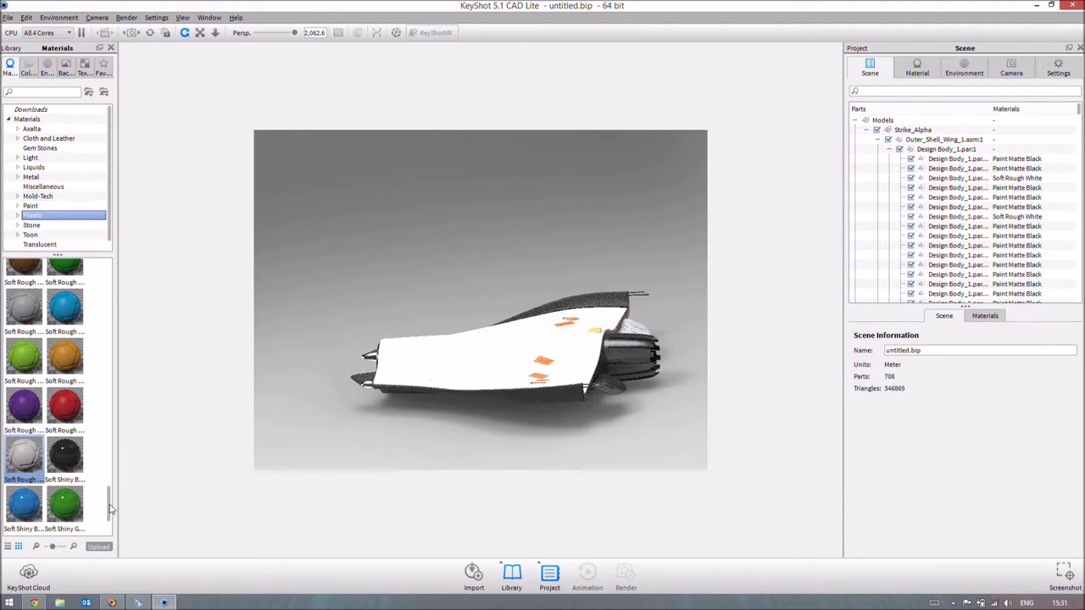
pyautogui.moveTo(108, 500); pyautogui.dragTo(111, 297)
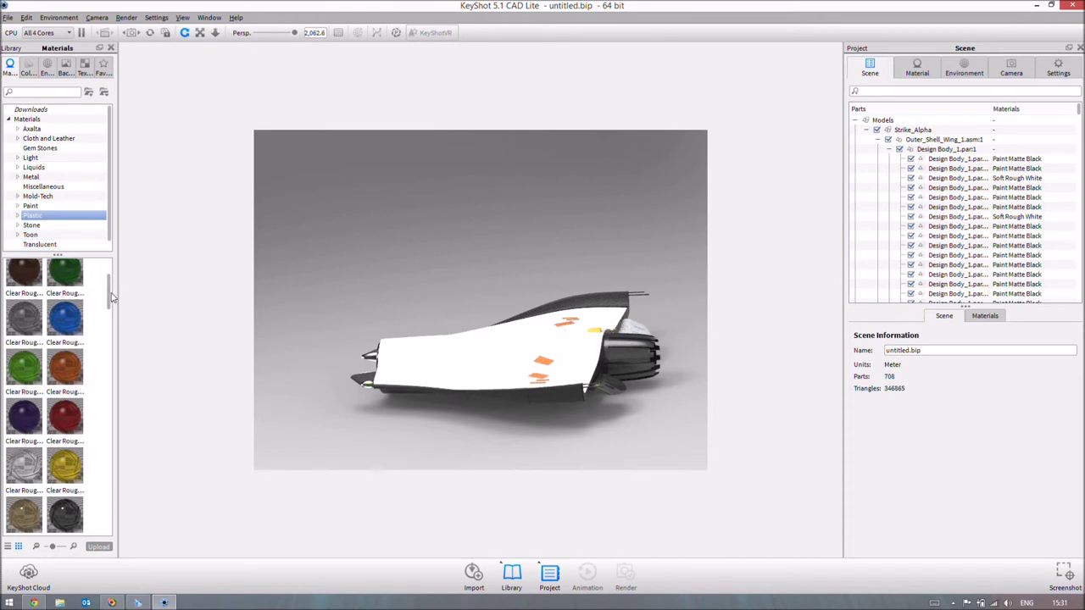
pyautogui.moveTo(111, 307); pyautogui.dragTo(104, 370)
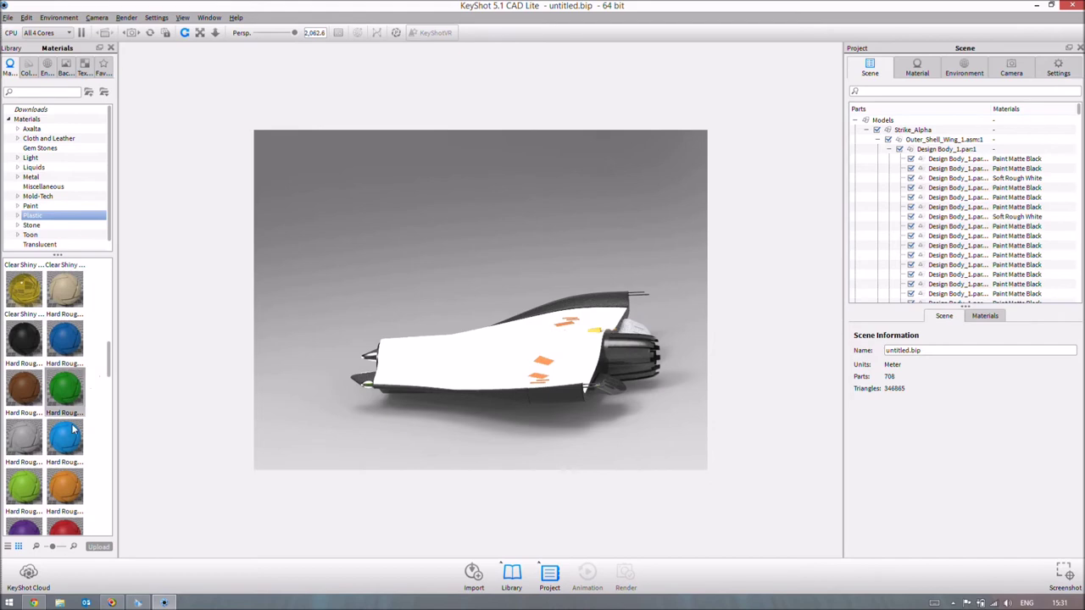
pyautogui.moveTo(75, 430); pyautogui.dragTo(447, 374)
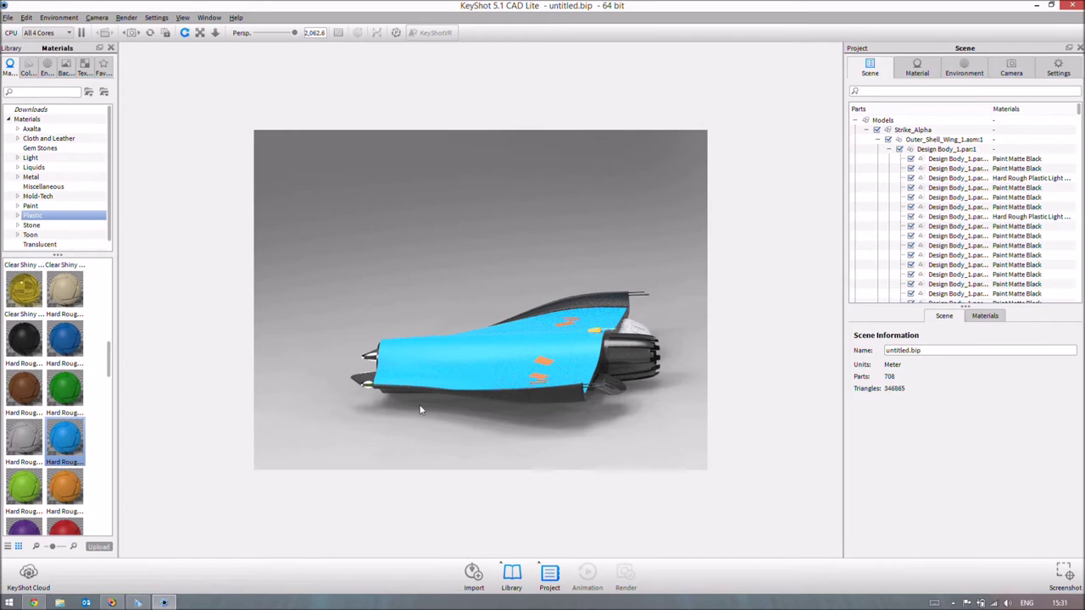
# Orbit to the ship's blue top, select a wing panel to view its properties, and visit Solid Edge briefly.
pyautogui.moveTo(419, 410); pyautogui.dragTo(534, 349)
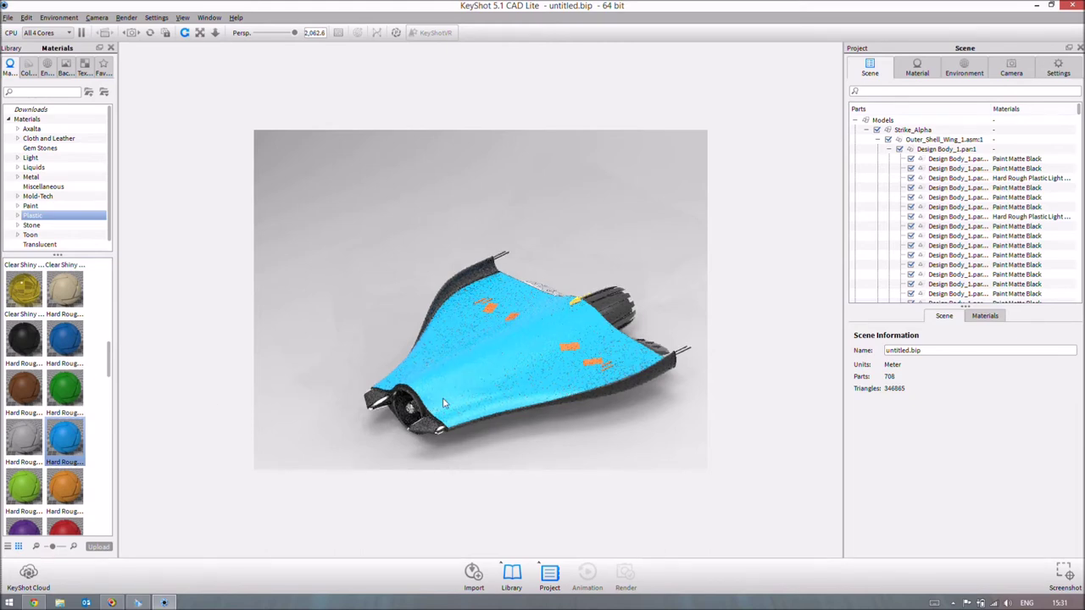
pyautogui.click(466, 402)
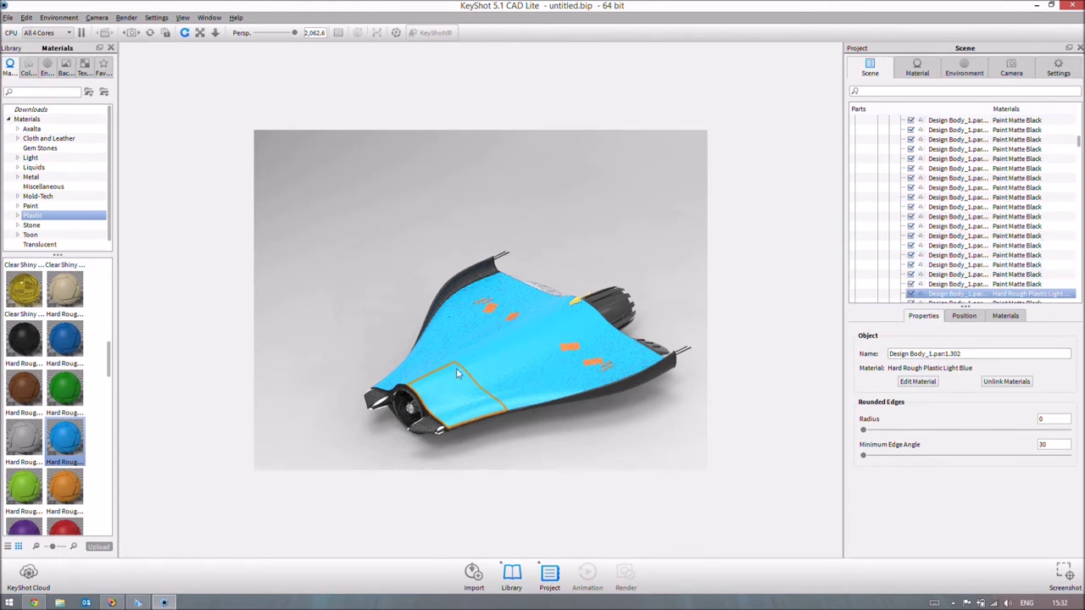
pyautogui.click(140, 603)
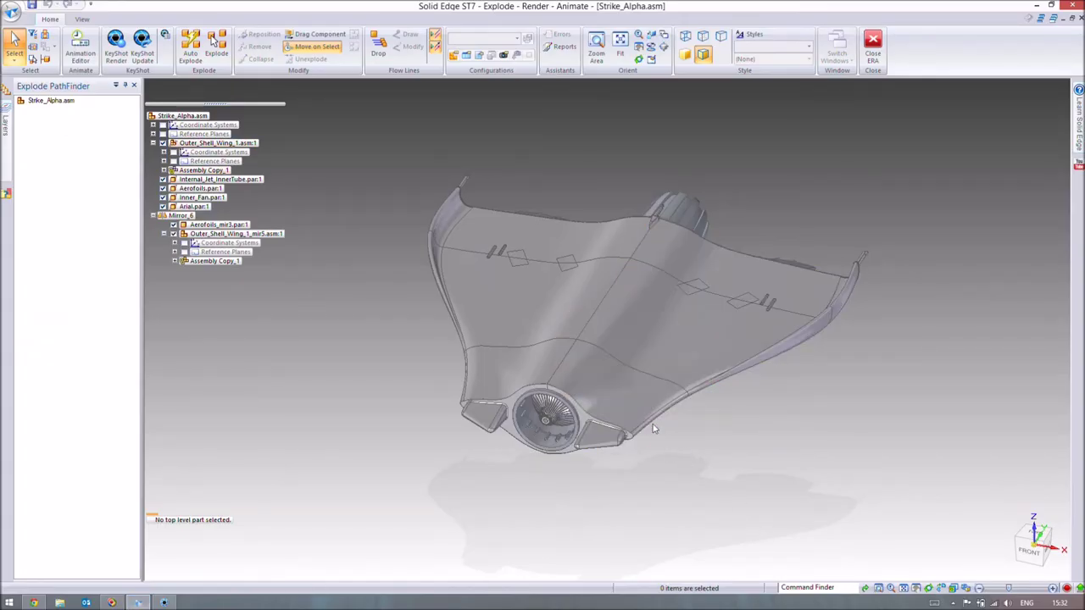
pyautogui.click(164, 603)
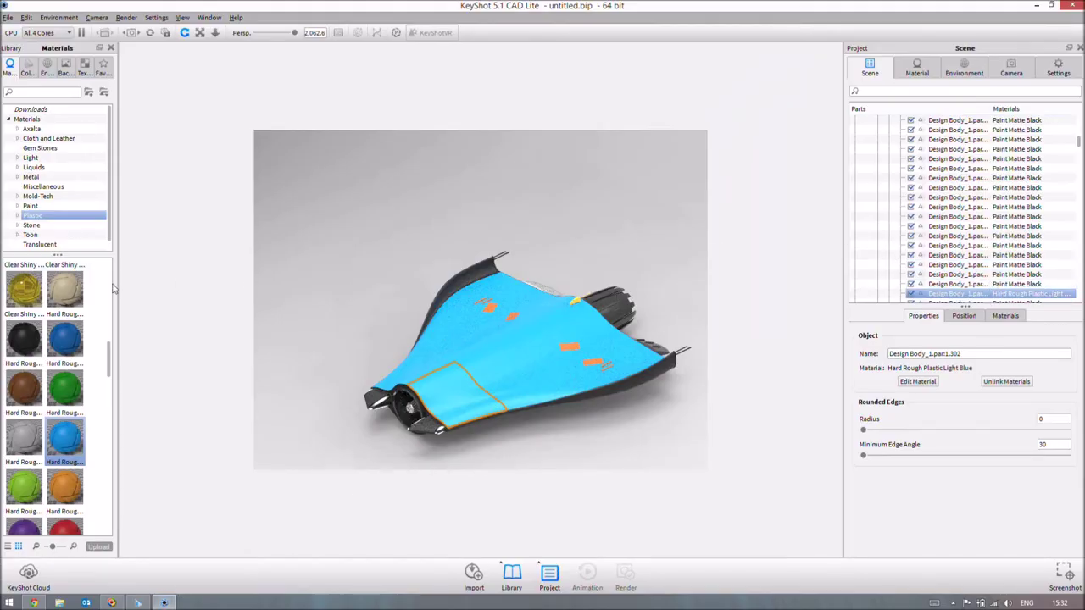
# Apply beige Hard Rough plastic to a rear panel and Hard Rough Plastic Green to both mirrored wing panels.
pyautogui.moveTo(65, 290); pyautogui.dragTo(952, 286)
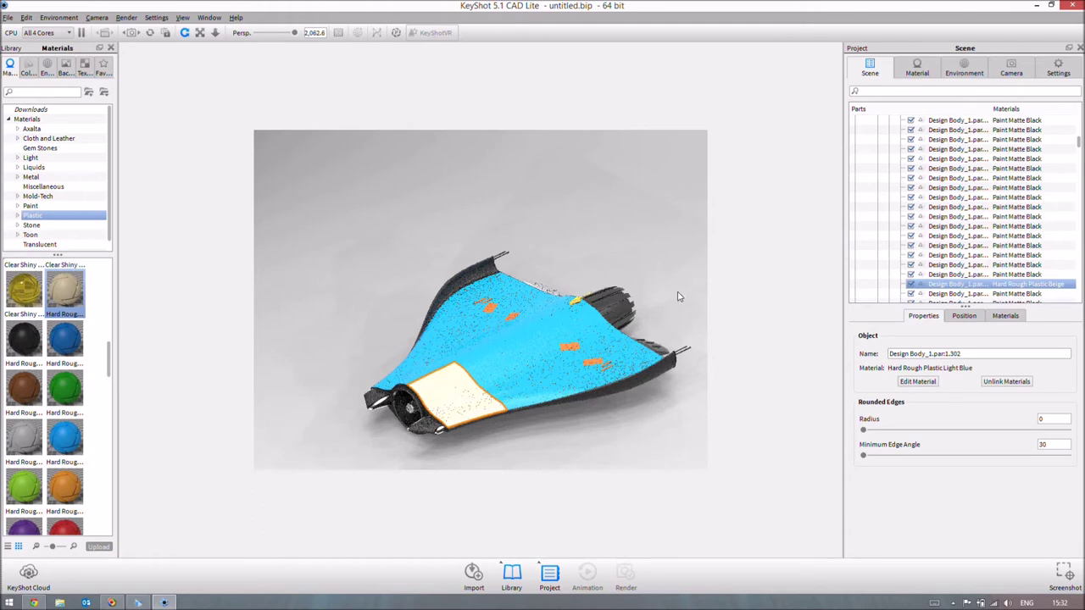
pyautogui.click(460, 334)
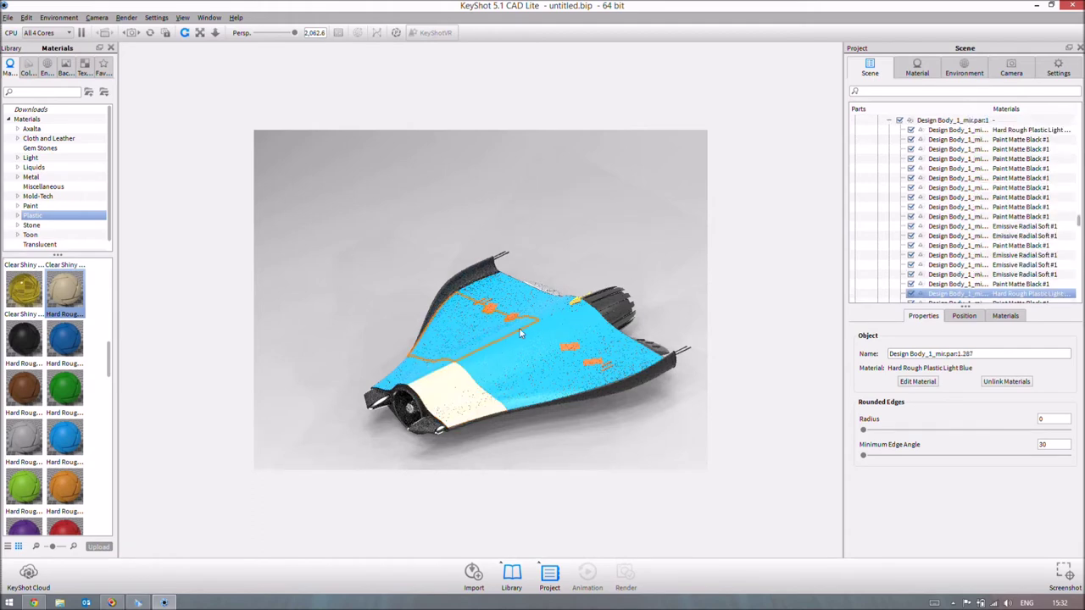
pyautogui.keyDown('ctrl'); pyautogui.click(585, 331); pyautogui.keyUp('ctrl')
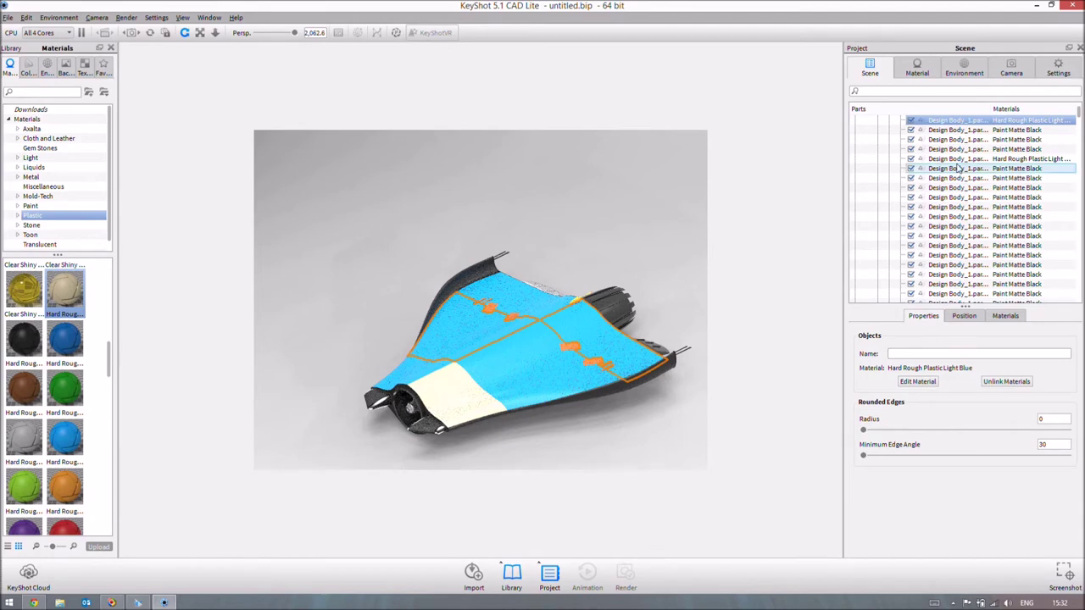
pyautogui.moveTo(67, 383); pyautogui.dragTo(935, 125)
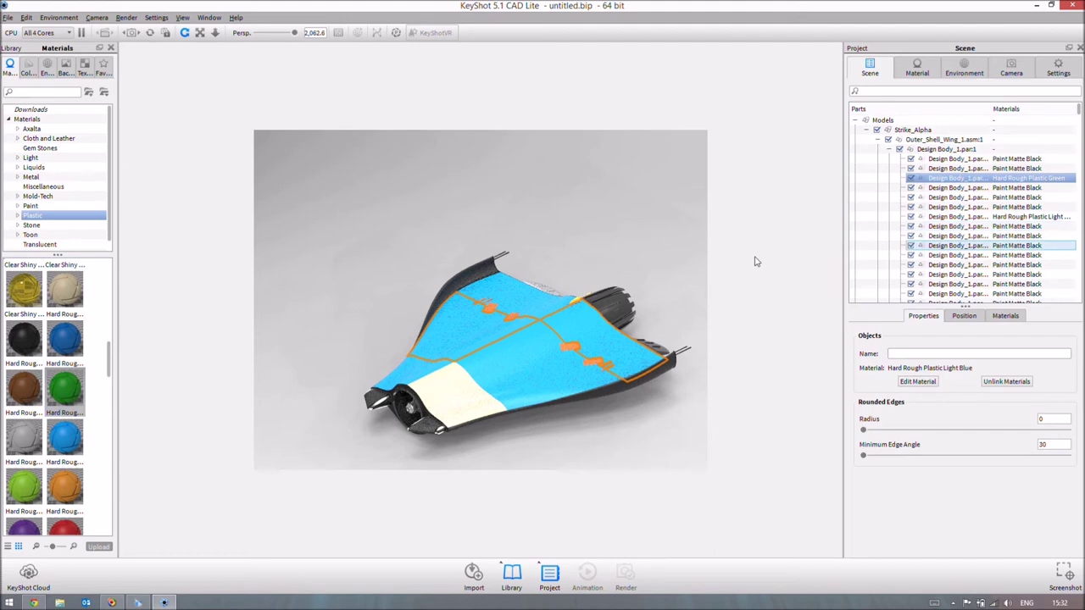
pyautogui.click(618, 241)
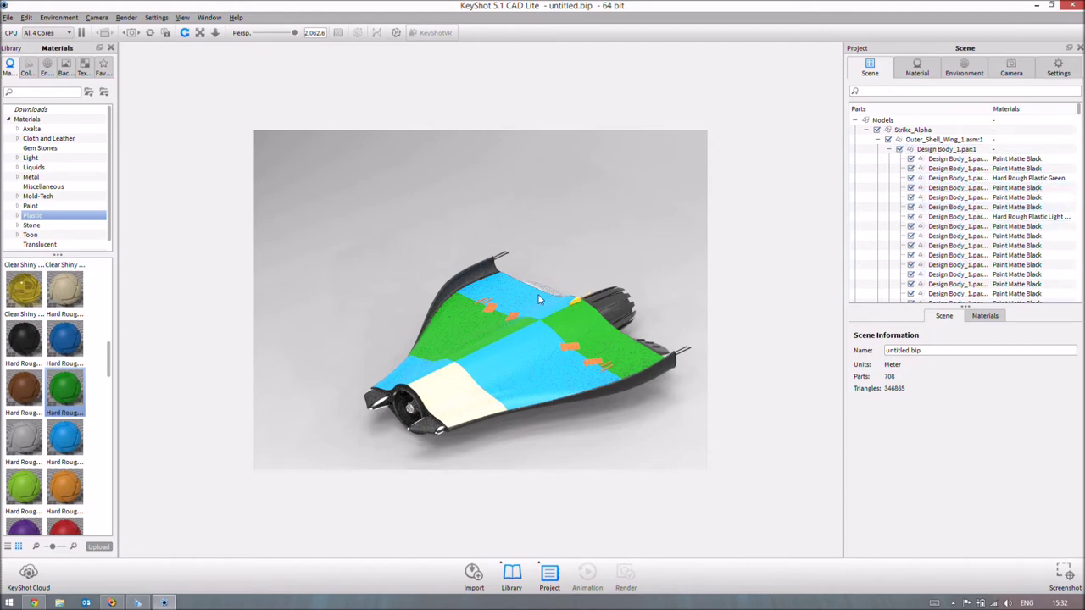
# Orbit down to a low side view of the flying wing, tilting it so the tail rises.
pyautogui.moveTo(539, 297); pyautogui.dragTo(551, 319)
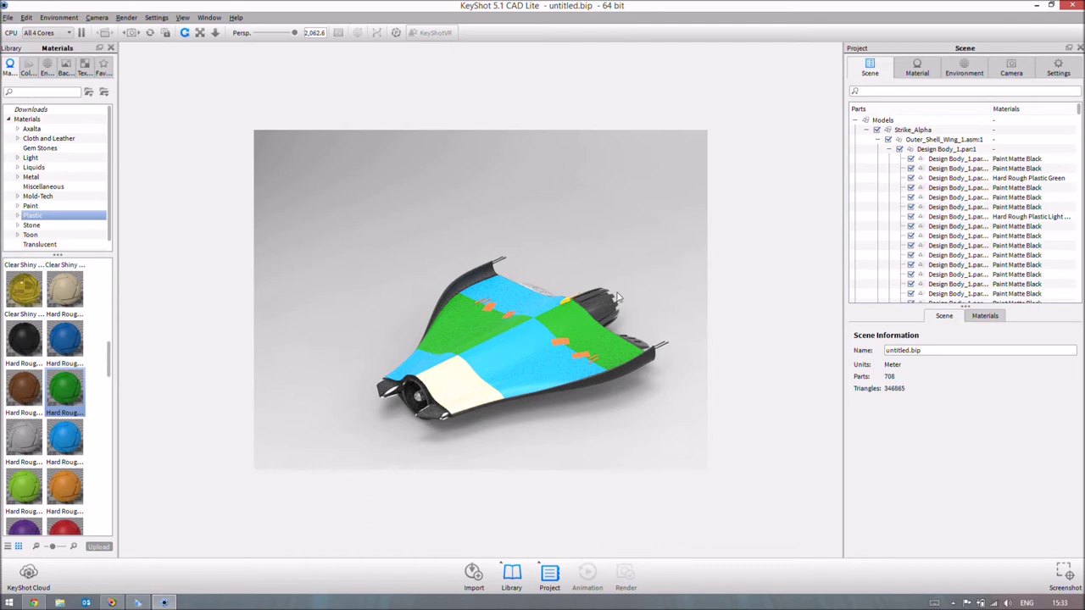
pyautogui.moveTo(618, 296); pyautogui.dragTo(576, 269)
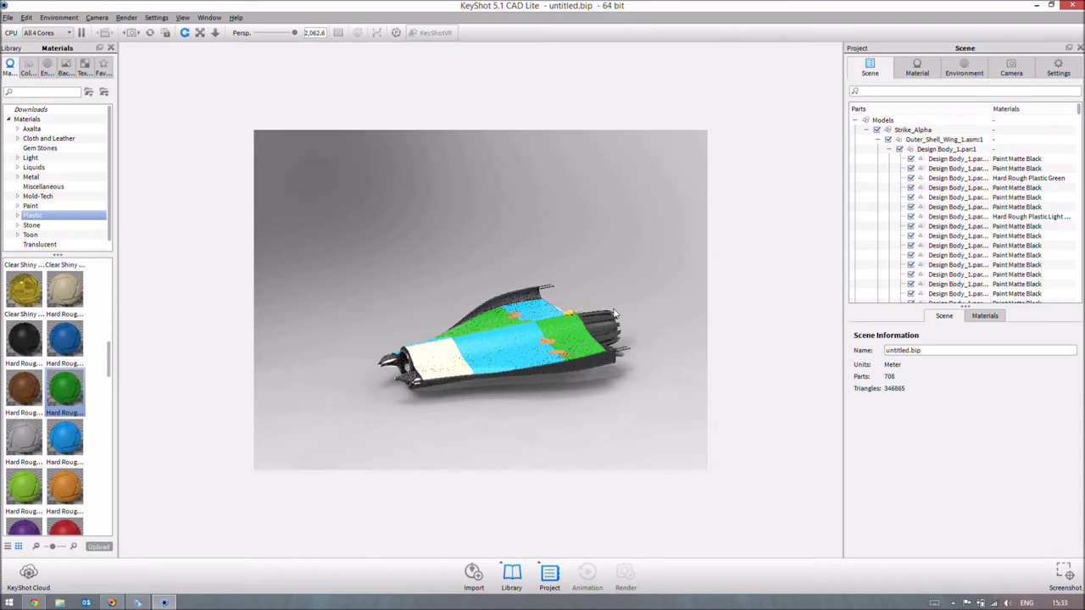
pyautogui.moveTo(442, 385); pyautogui.dragTo(443, 385)
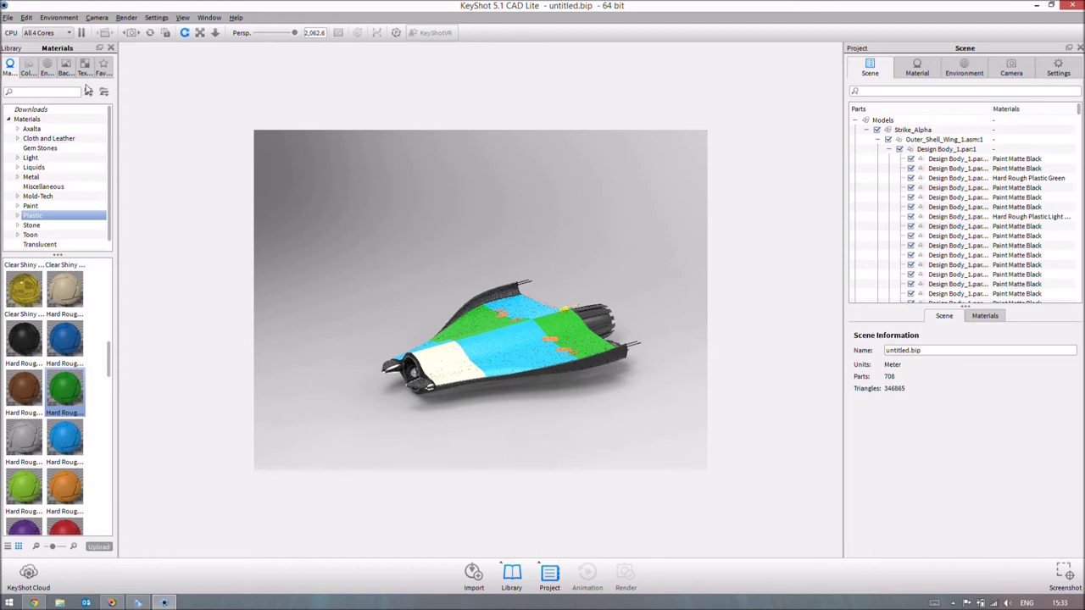
# Browse the Interior, Outdoor and Studio environment folders and apply the All White studio environment.
pyautogui.click(48, 65)
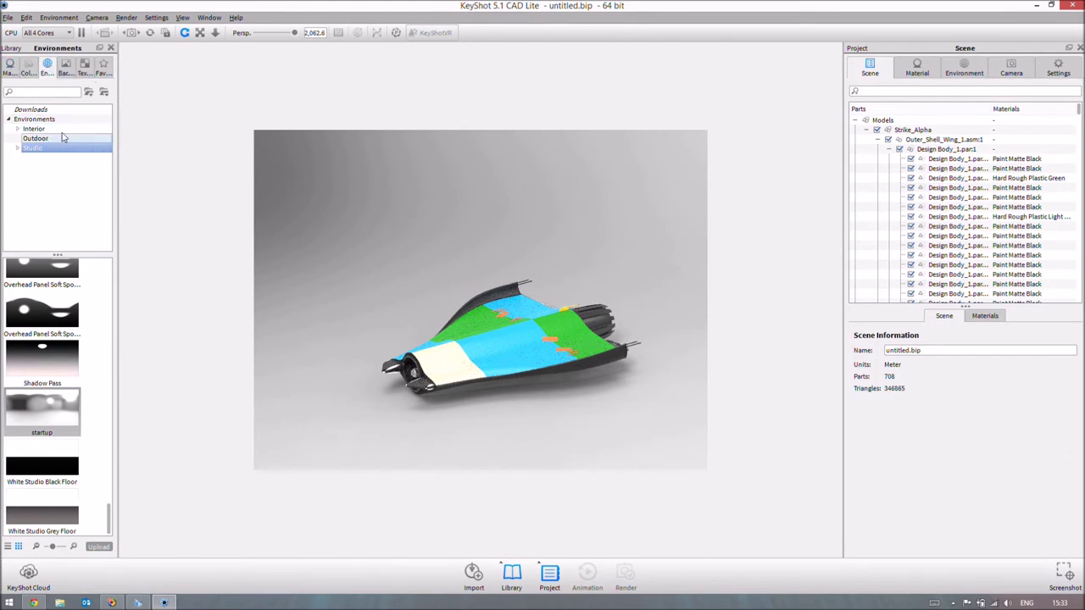
pyautogui.click(102, 130)
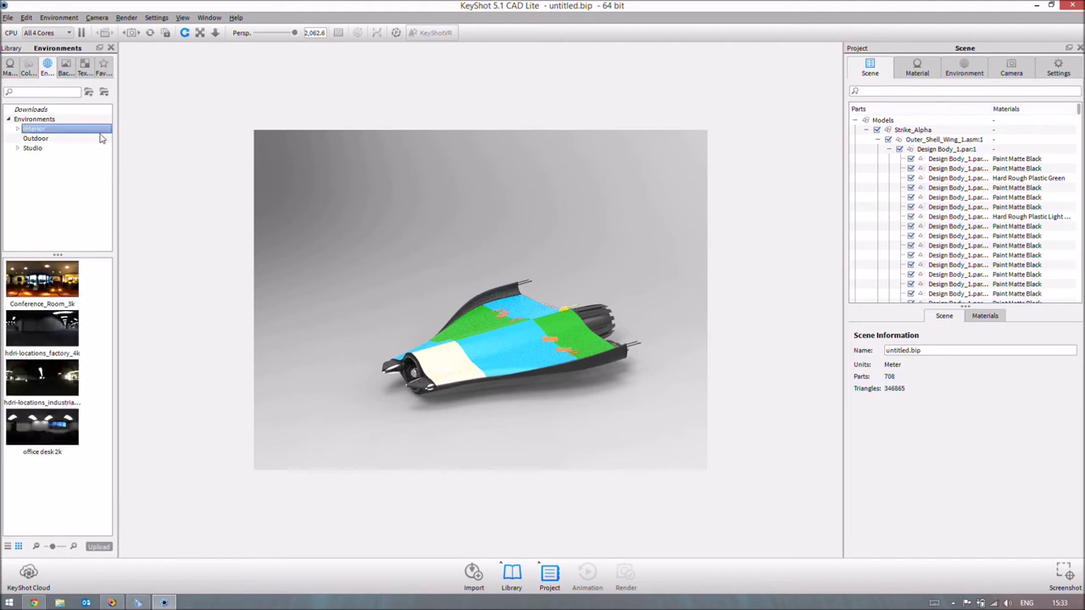
pyautogui.click(68, 139)
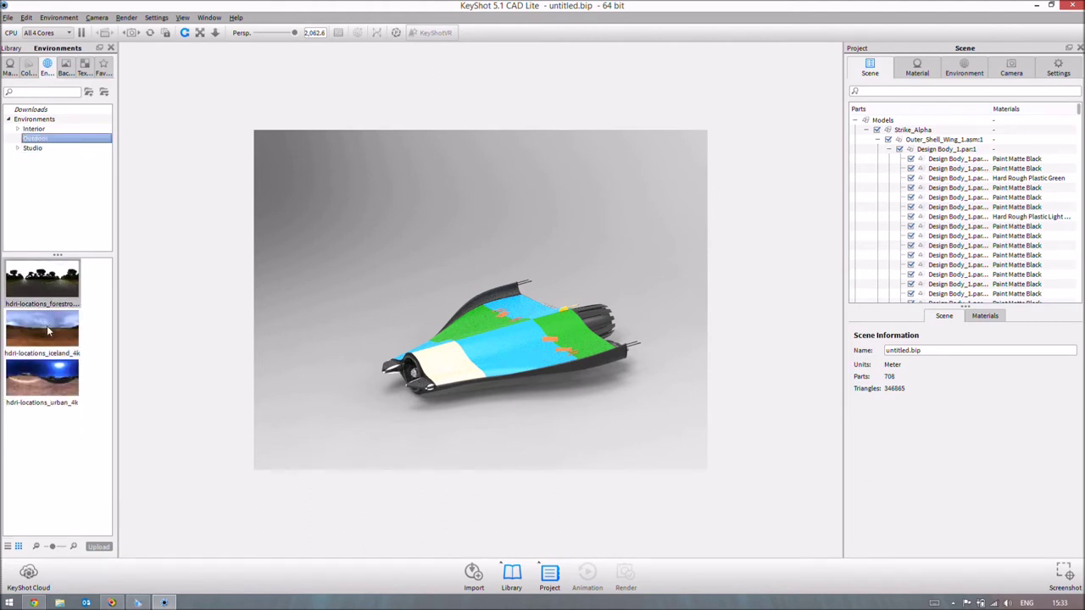
pyautogui.click(34, 149)
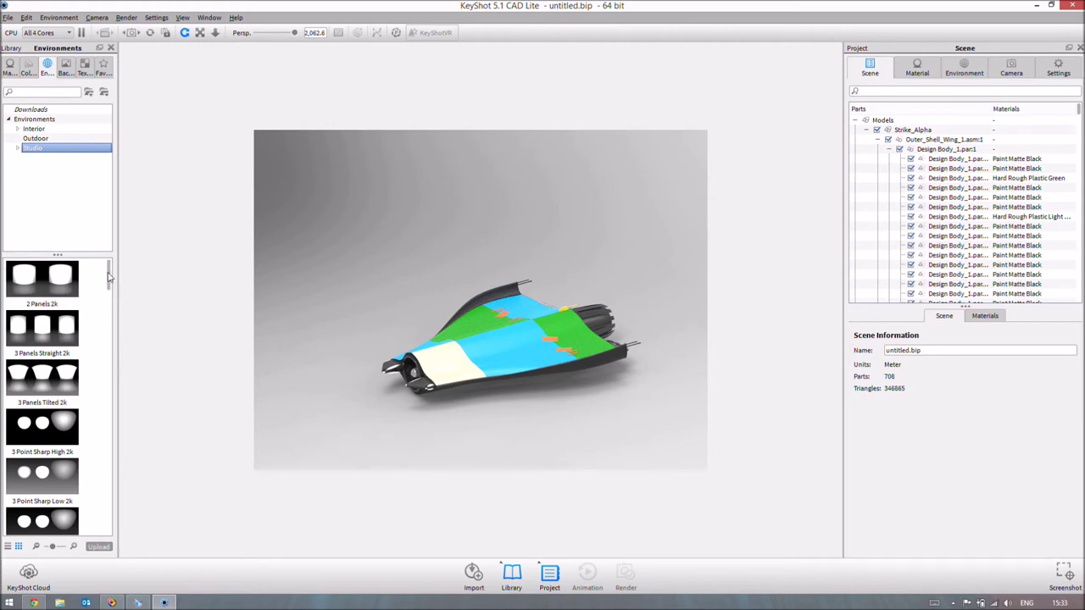
pyautogui.moveTo(110, 280); pyautogui.dragTo(111, 315)
pyautogui.click(61, 320)
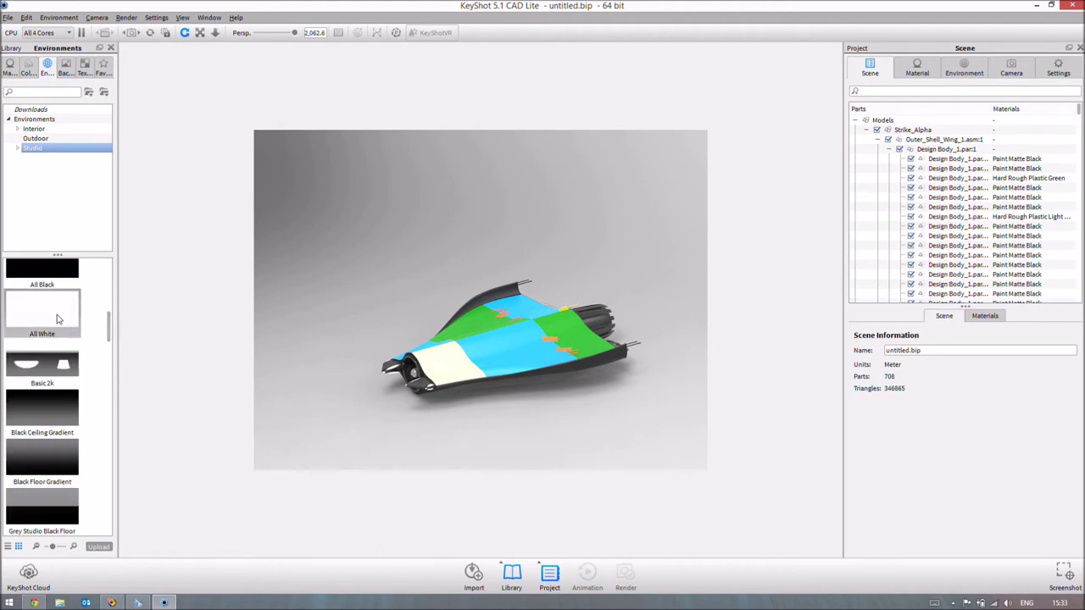
# Apply the All White environment from the library to the scene, leaving a pure white studio backdrop.
pyautogui.moveTo(178, 256); pyautogui.dragTo(361, 264)
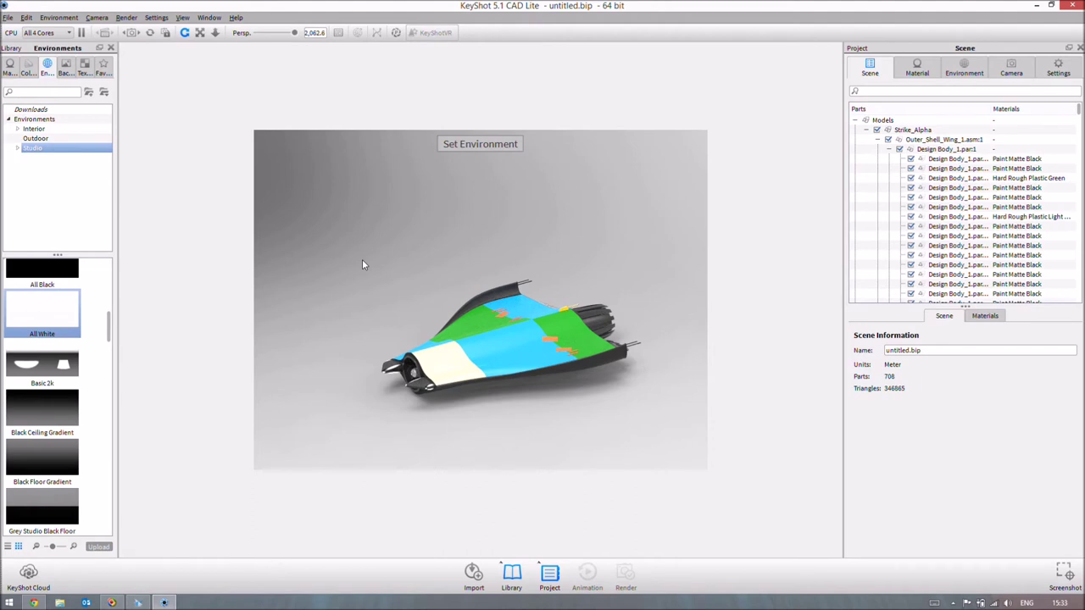
pyautogui.moveTo(477, 156); pyautogui.dragTo(433, 221)
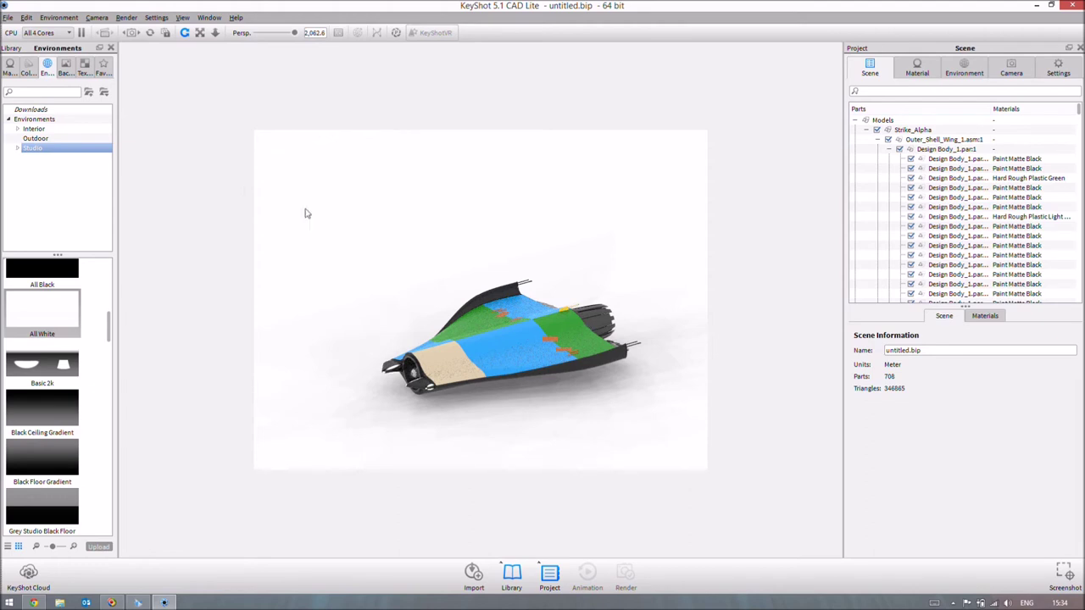
pyautogui.click(78, 140)
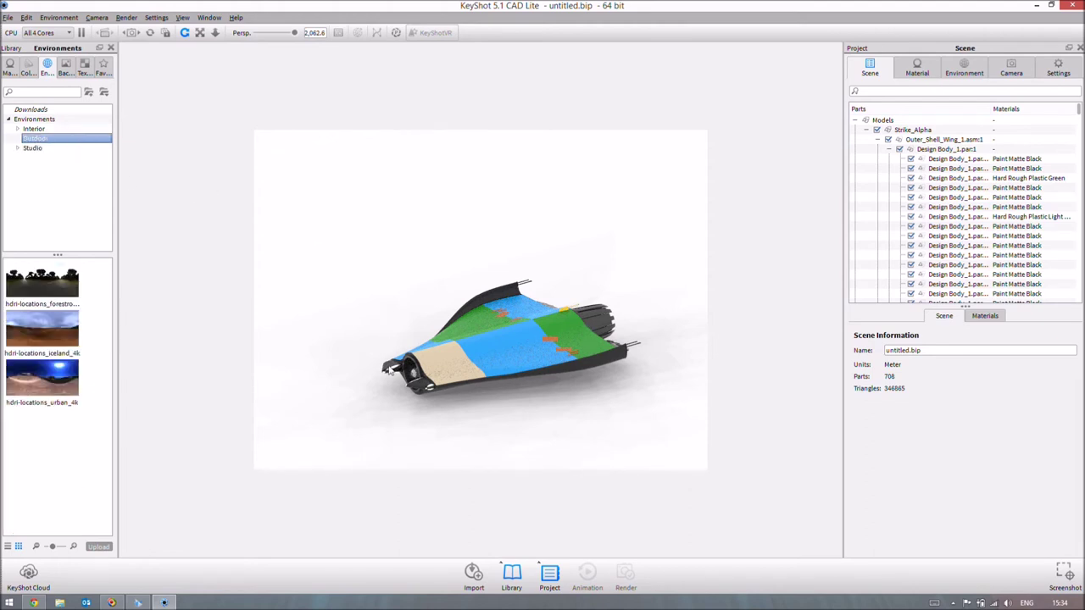
# Apply the hdri-locations_iceland_4k outdoor environment and zoom the viewport in slightly.
pyautogui.click(42, 329)
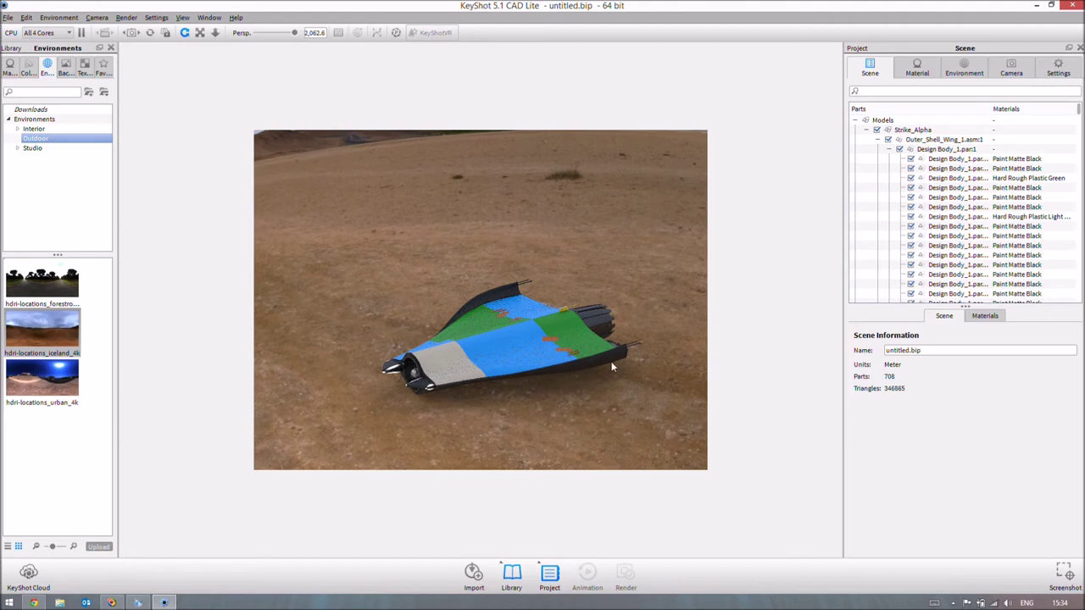
pyautogui.scroll(1, 612, 366)
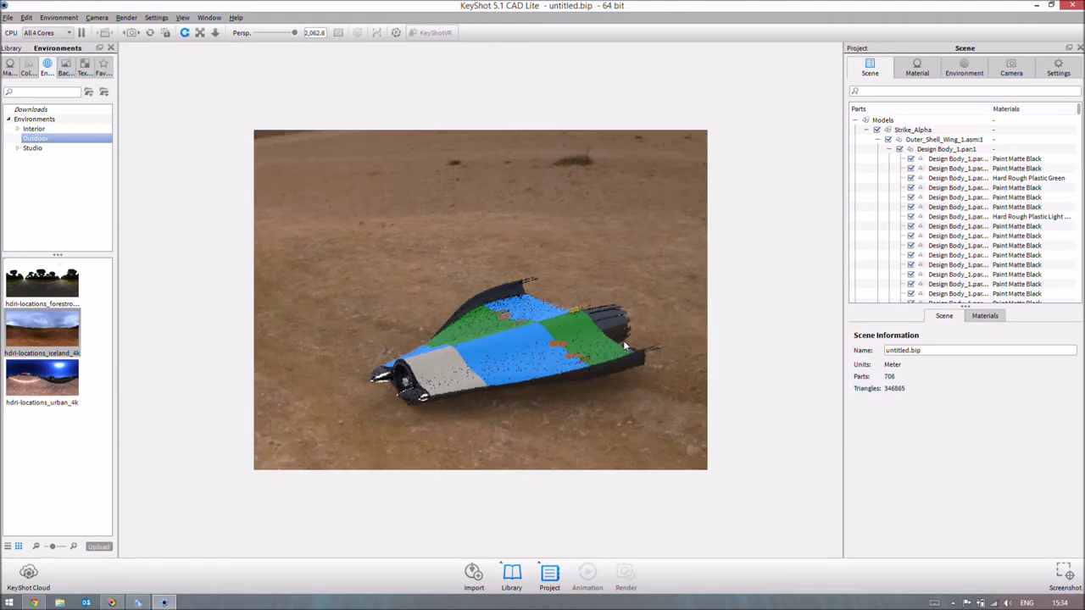
# Drag Hard Rough Plastic White onto the blue and green wing panels, keeping the orange markings.
pyautogui.click(9, 68)
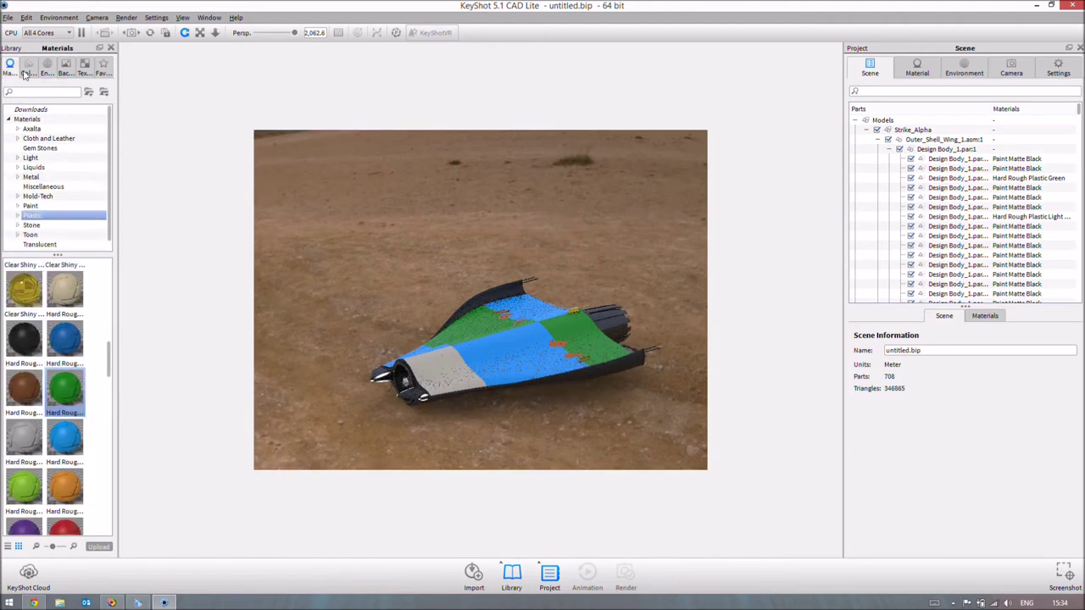
pyautogui.moveTo(109, 359); pyautogui.dragTo(115, 390)
pyautogui.moveTo(407, 359); pyautogui.dragTo(475, 362)
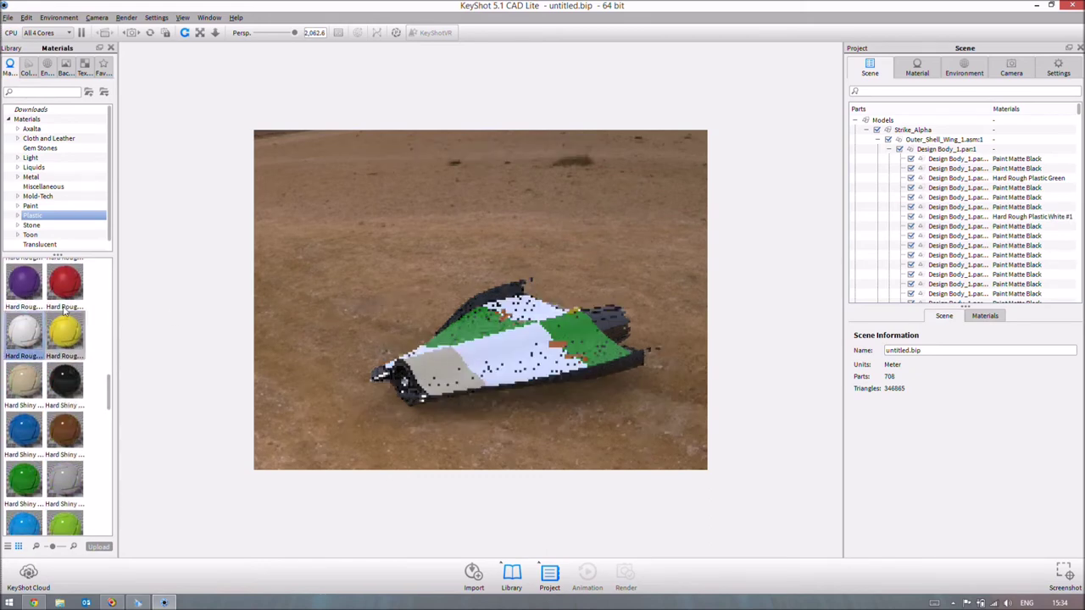
pyautogui.moveTo(23, 330); pyautogui.dragTo(475, 343)
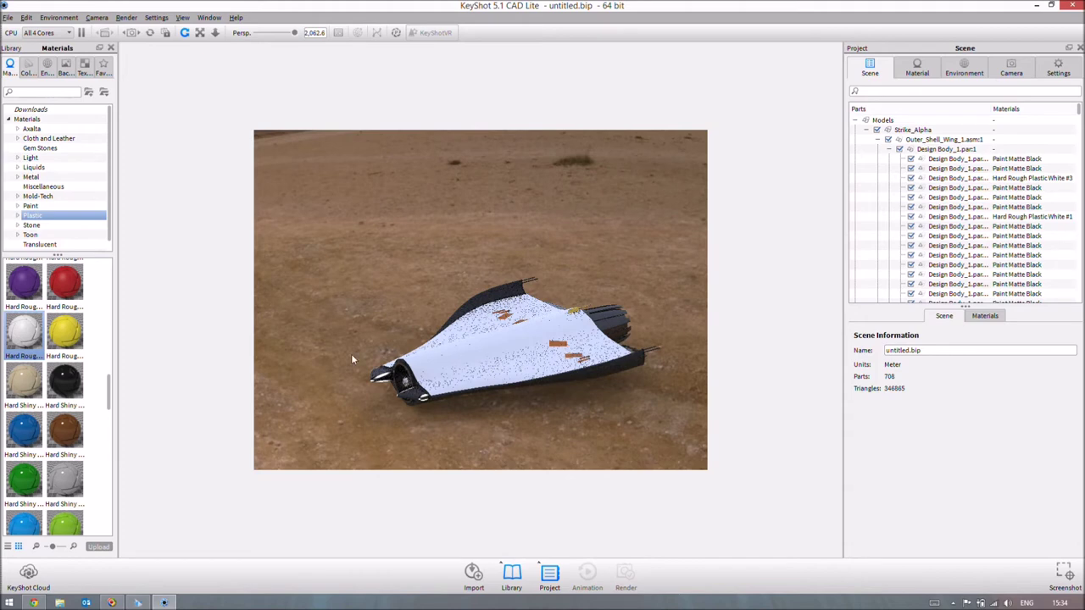
pyautogui.click(48, 69)
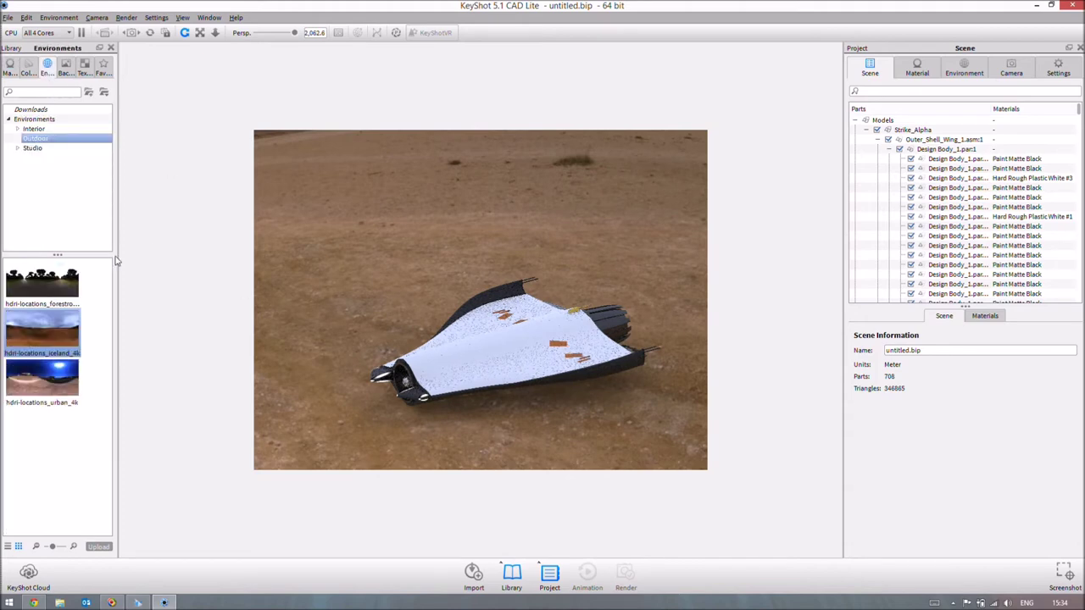
# Apply the Studio environment Light Tent Single Open 1 2k to the scene.
pyautogui.click(34, 147)
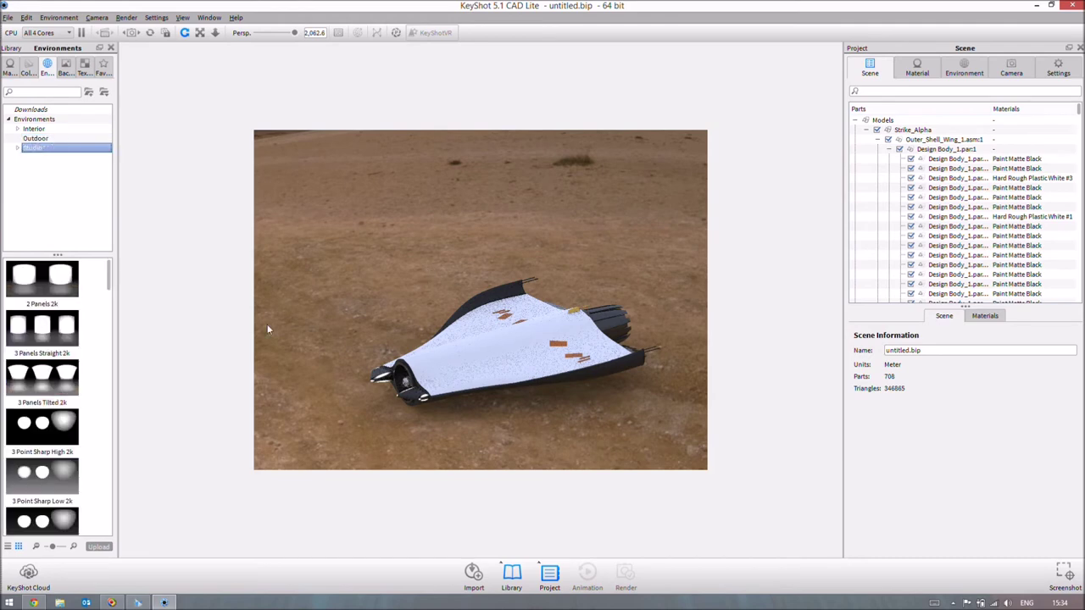
pyautogui.scroll(-5, 121, 348)
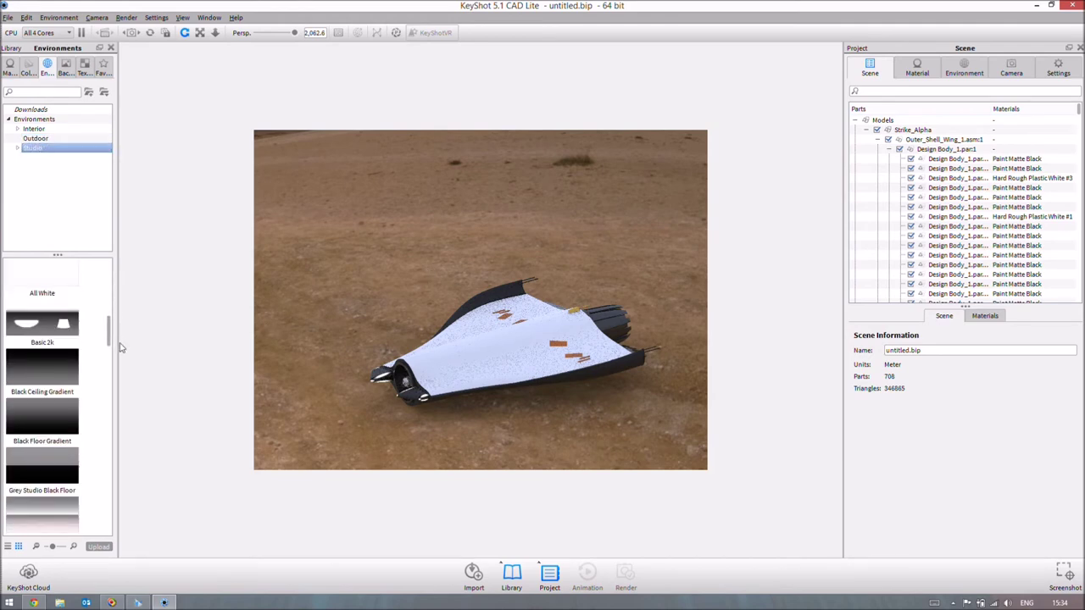
pyautogui.scroll(-4, 120, 348)
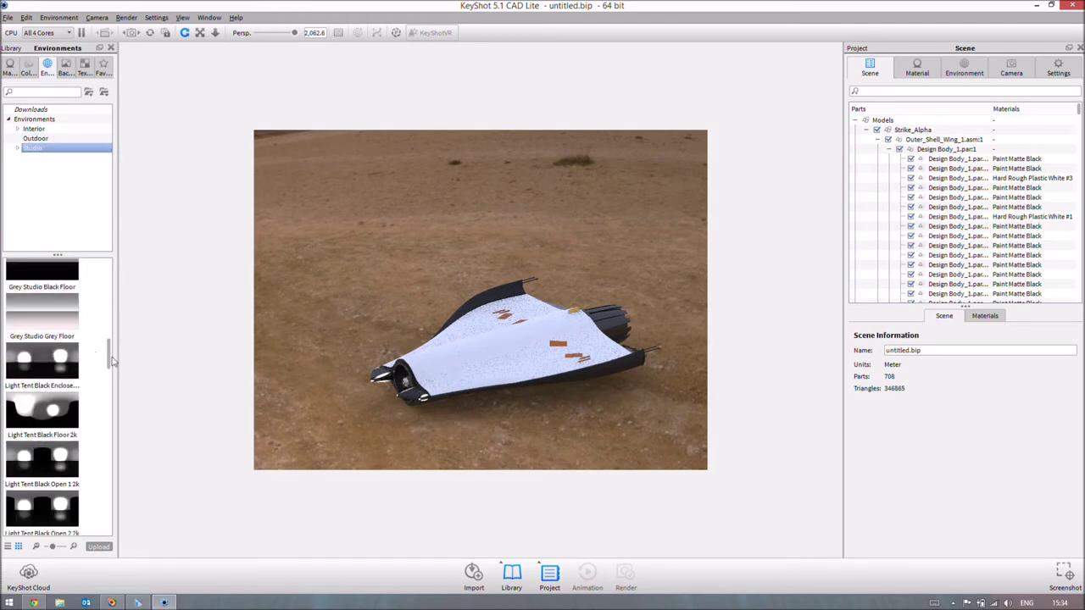
pyautogui.moveTo(111, 356); pyautogui.dragTo(113, 442)
pyautogui.click(42, 348)
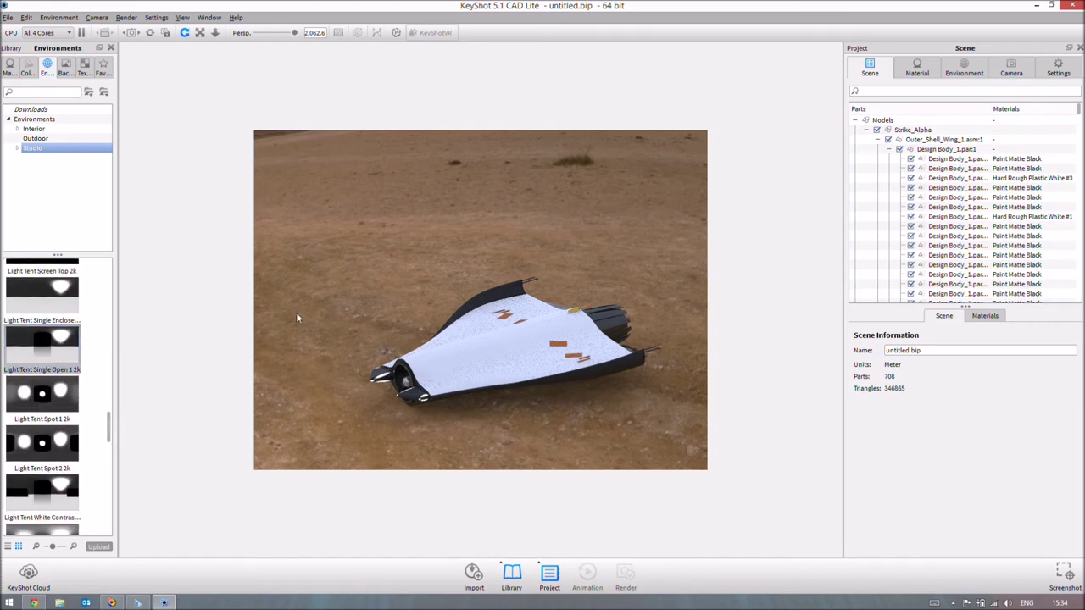
pyautogui.moveTo(296, 318); pyautogui.dragTo(278, 295)
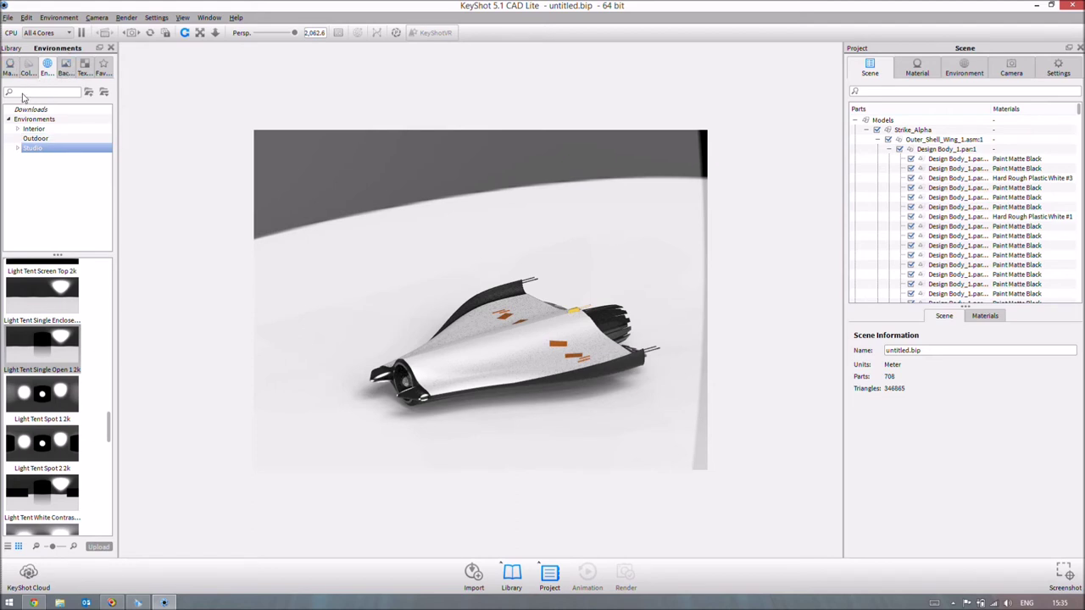
# Set the brown hdri-locations desert hillside photo from Backplates > Outdoor as the backplate.
pyautogui.click(65, 70)
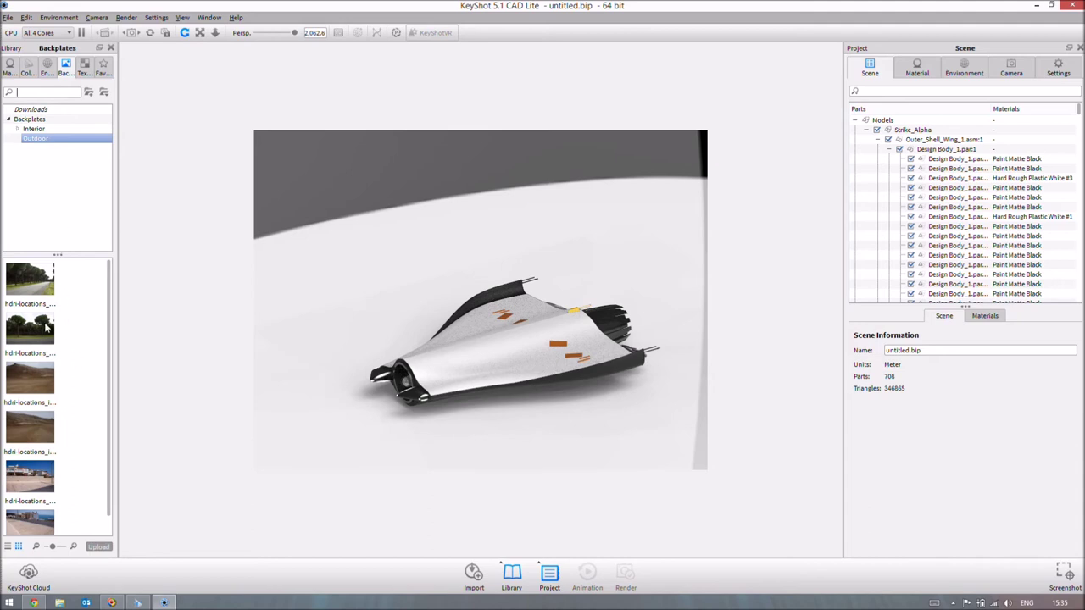
pyautogui.moveTo(113, 385); pyautogui.dragTo(110, 439)
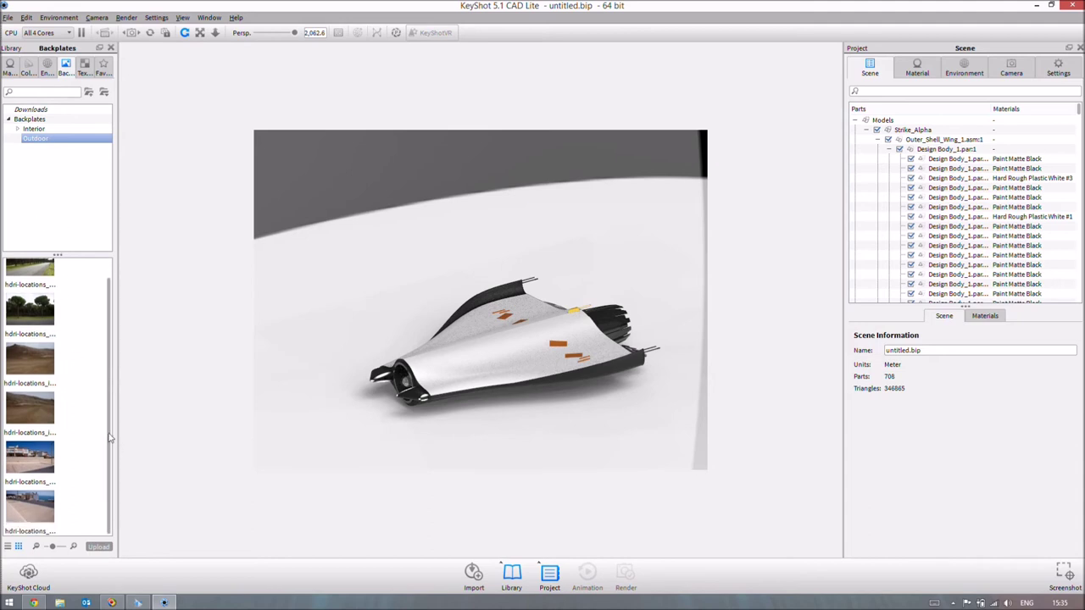
pyautogui.click(46, 356)
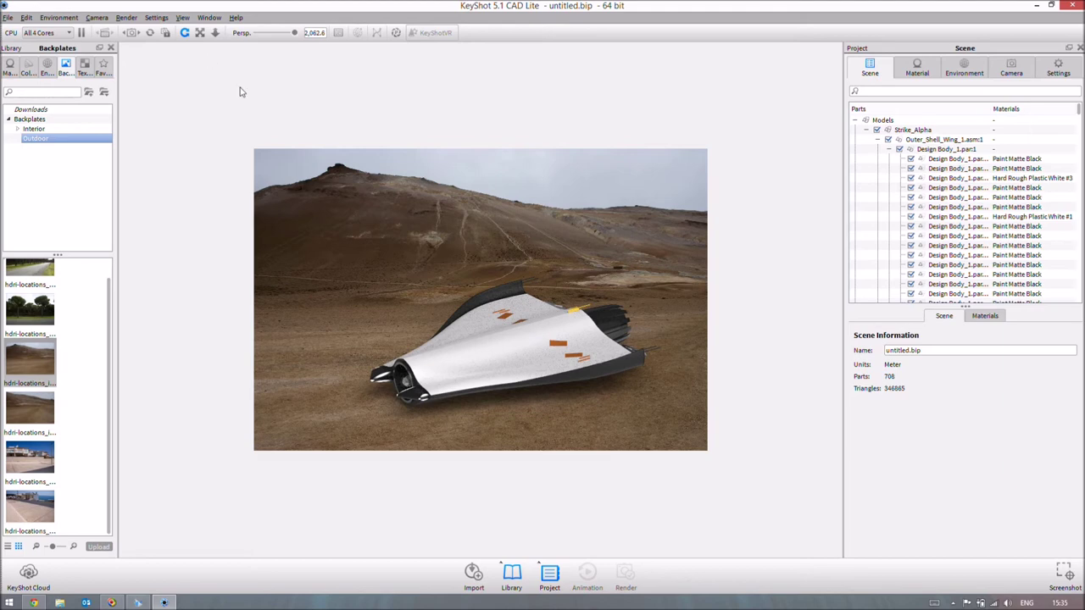
pyautogui.click(85, 65)
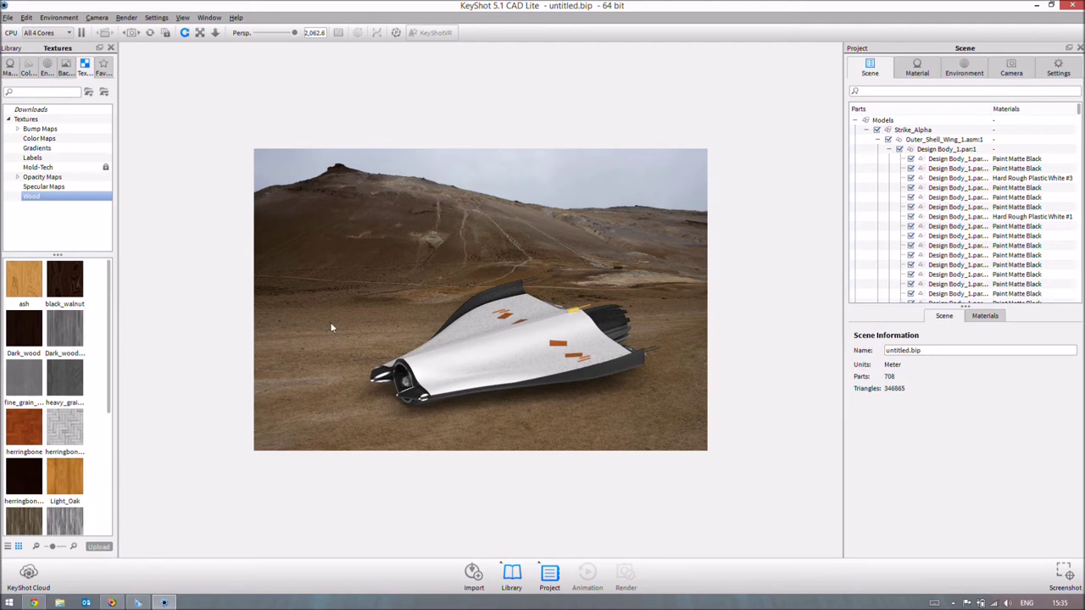
# Switch the library from Backplates to the Materials tab with the Plastic category shown.
pyautogui.click(70, 67)
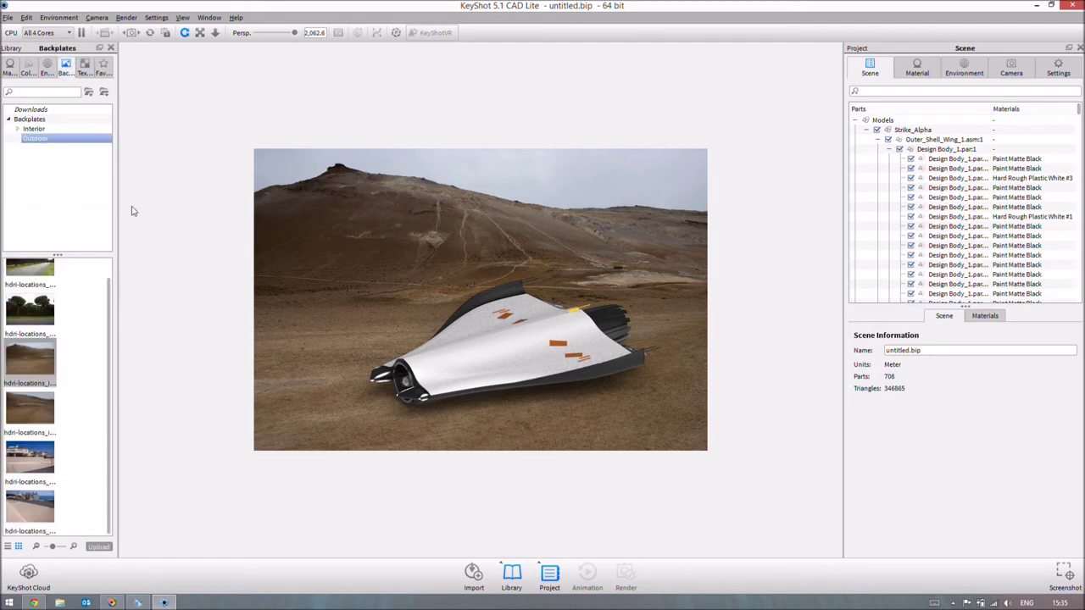
pyautogui.click(10, 67)
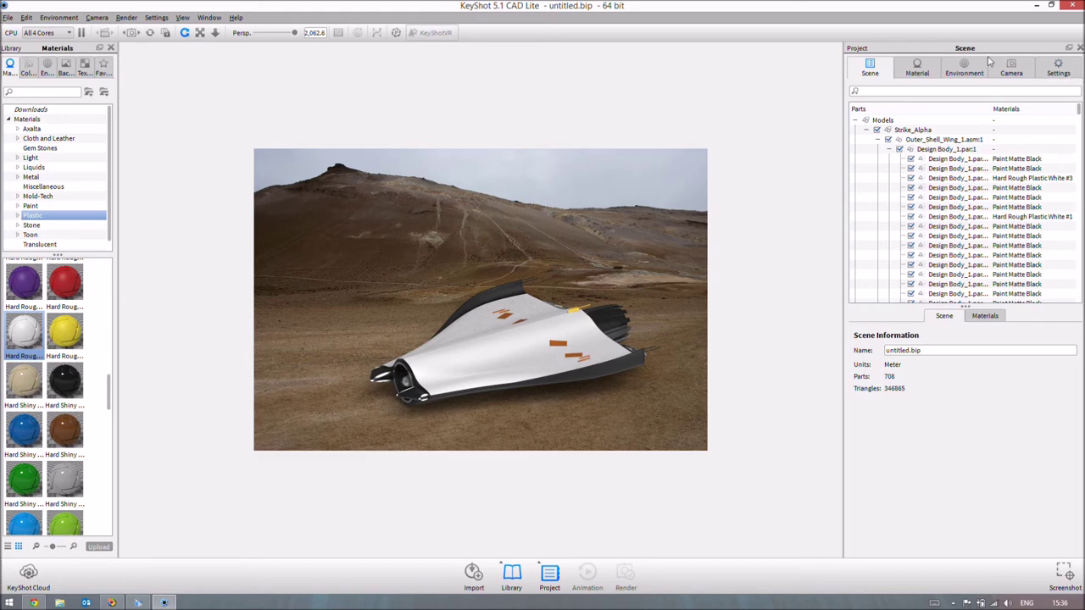
# Select Paint Matte Black Design Body parts, then the white shell panel using Hard Rough Plastic White #1.
pyautogui.click(958, 169)
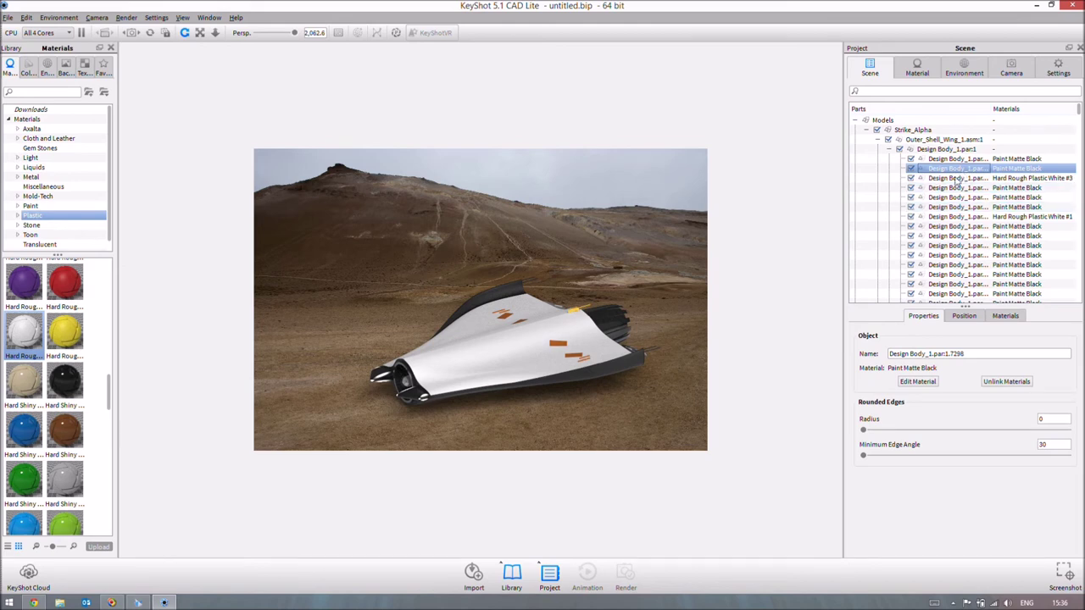
pyautogui.click(962, 236)
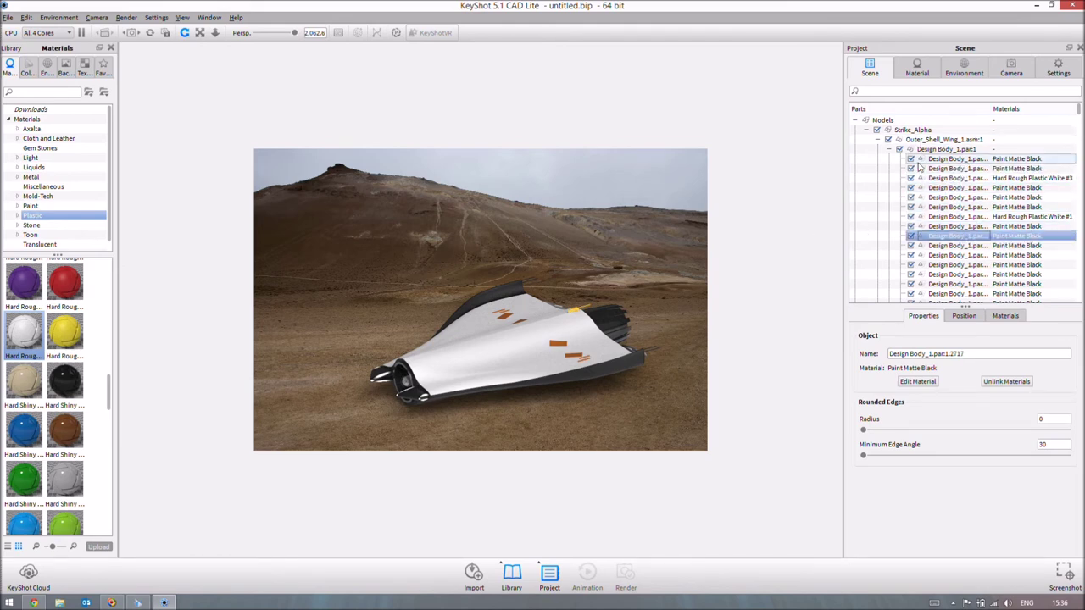
pyautogui.click(543, 373)
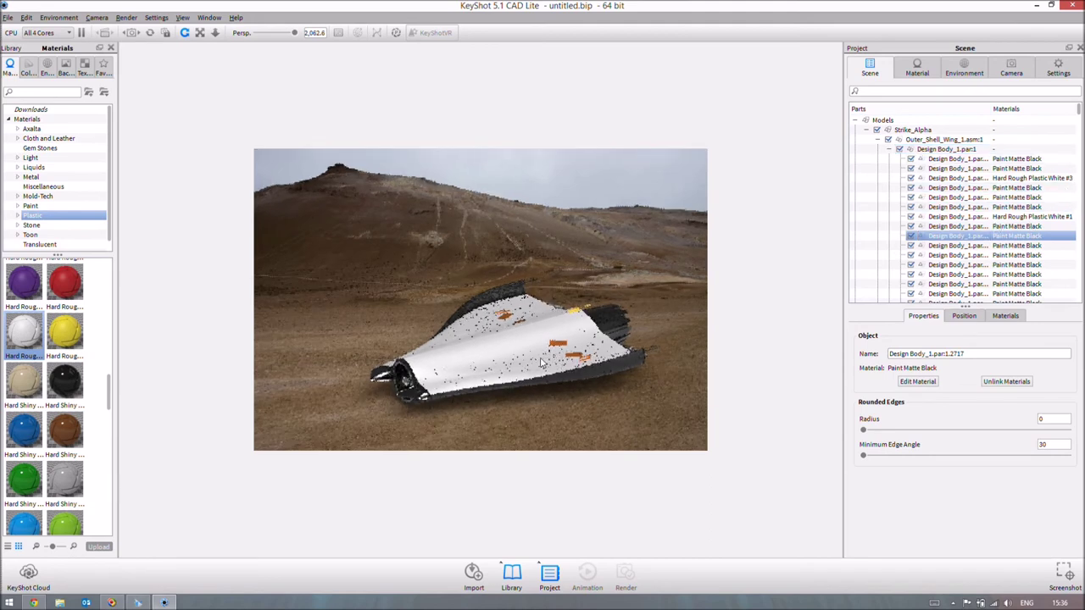
pyautogui.click(521, 349)
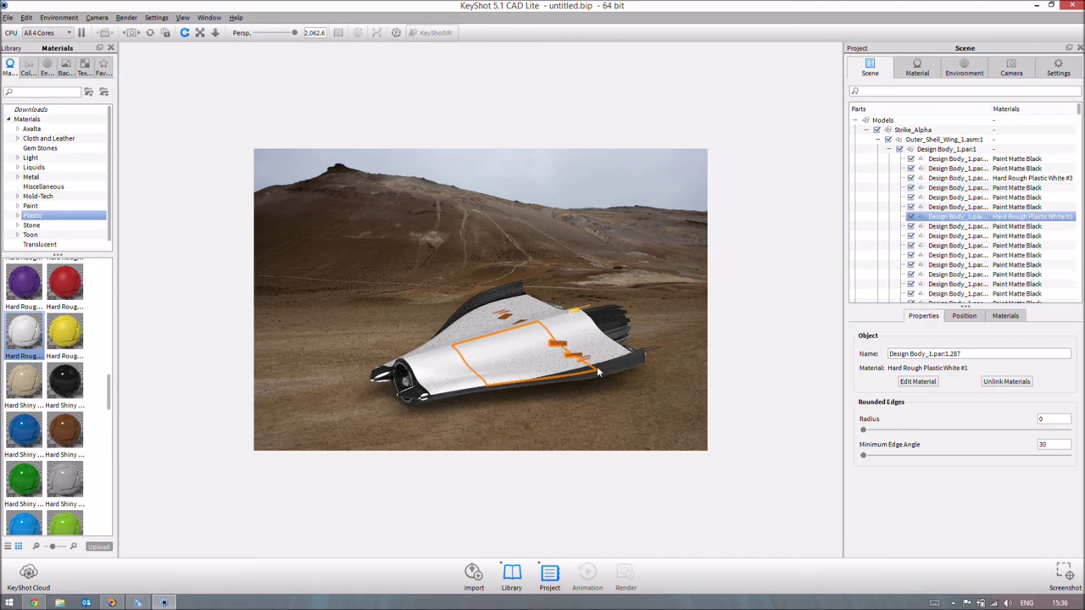
pyautogui.scroll(-5, 961, 195)
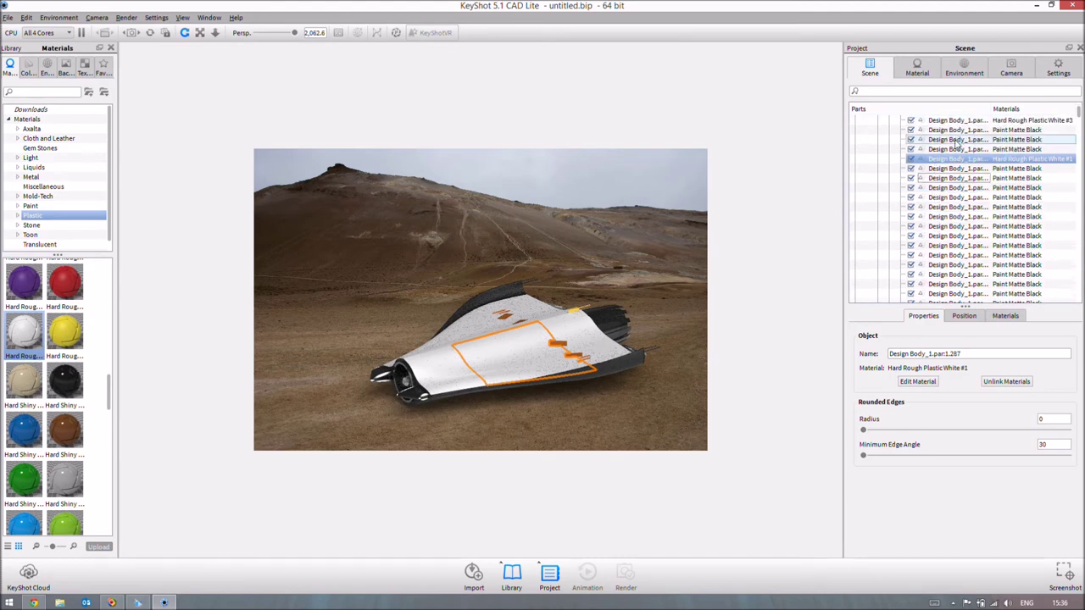
pyautogui.scroll(-3, 961, 144)
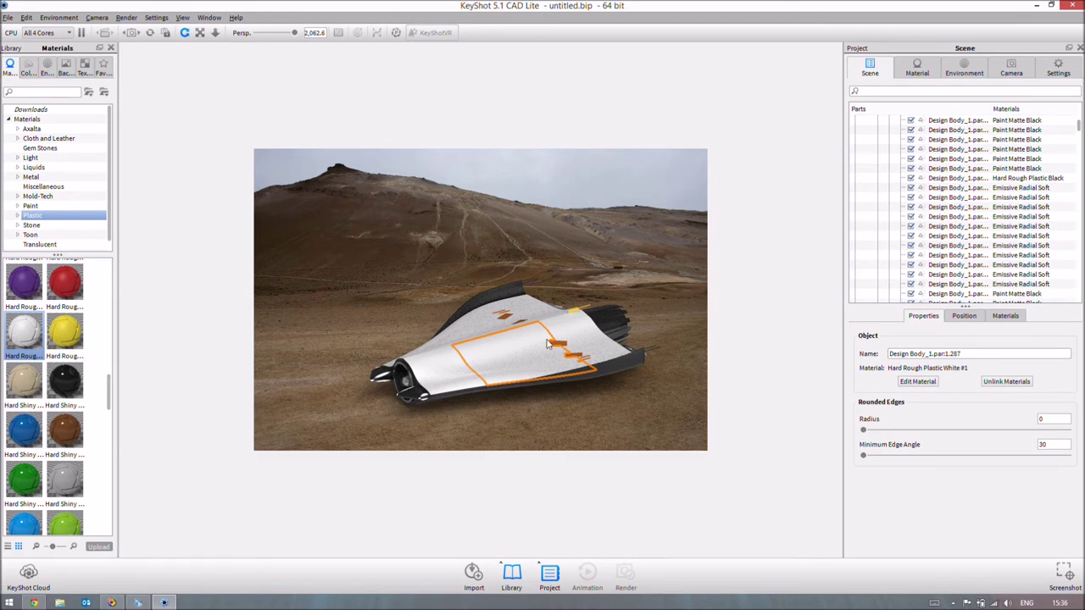
pyautogui.click(1007, 188)
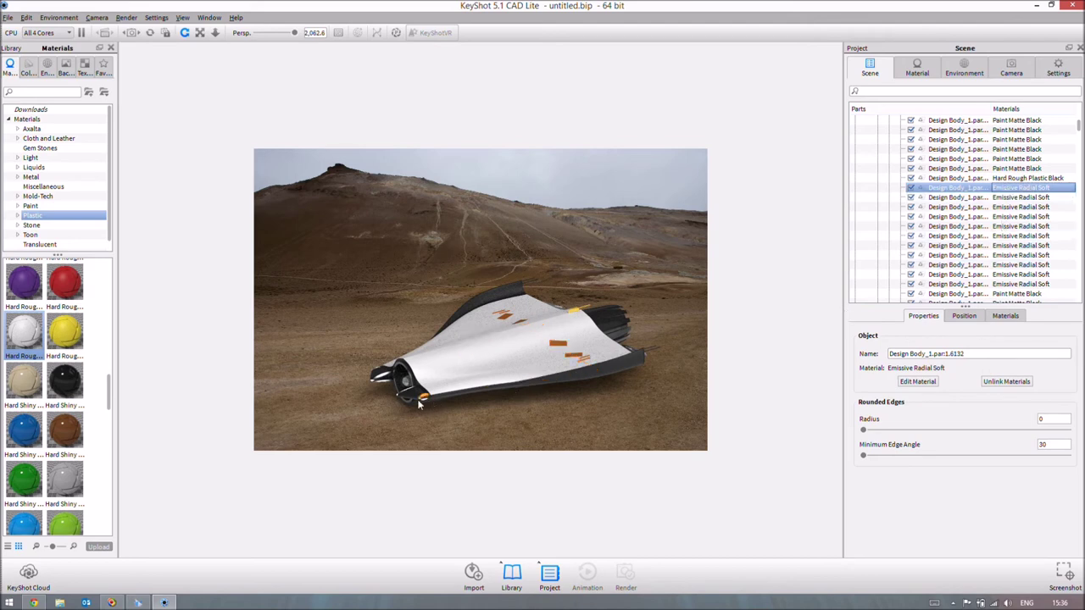
pyautogui.keyDown('shift'); pyautogui.click(997, 285); pyautogui.keyUp('shift')
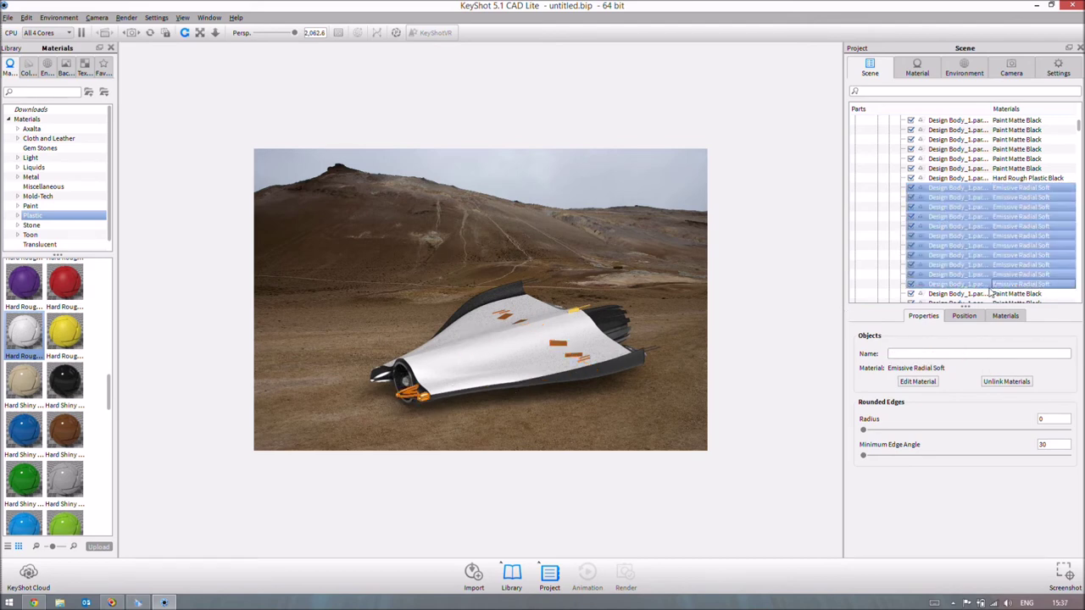
pyautogui.keyDown('shift'); pyautogui.click(997, 294); pyautogui.keyUp('shift')
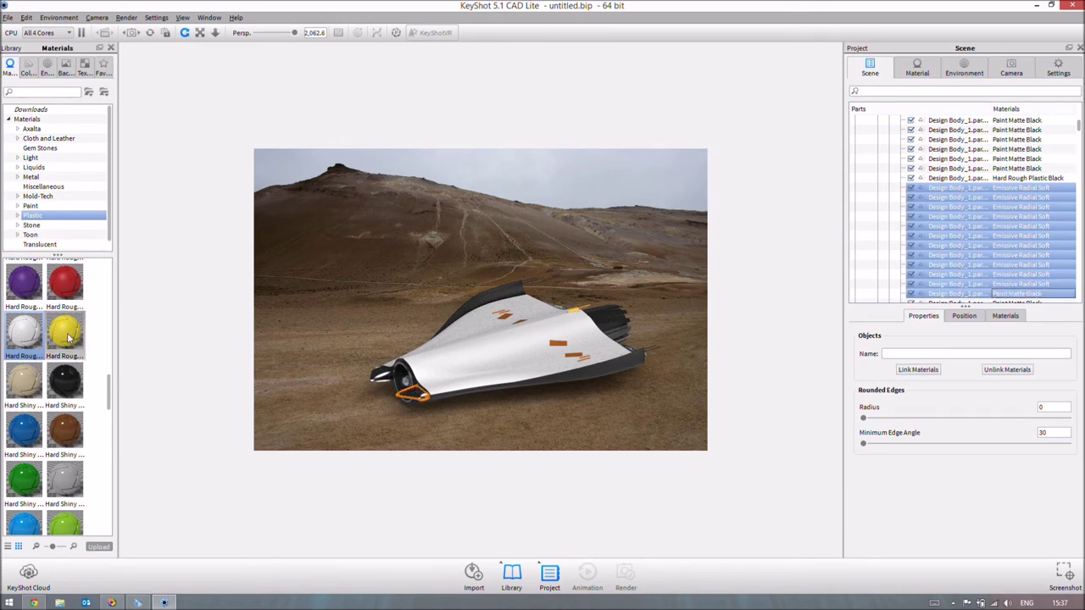
pyautogui.click(653, 249)
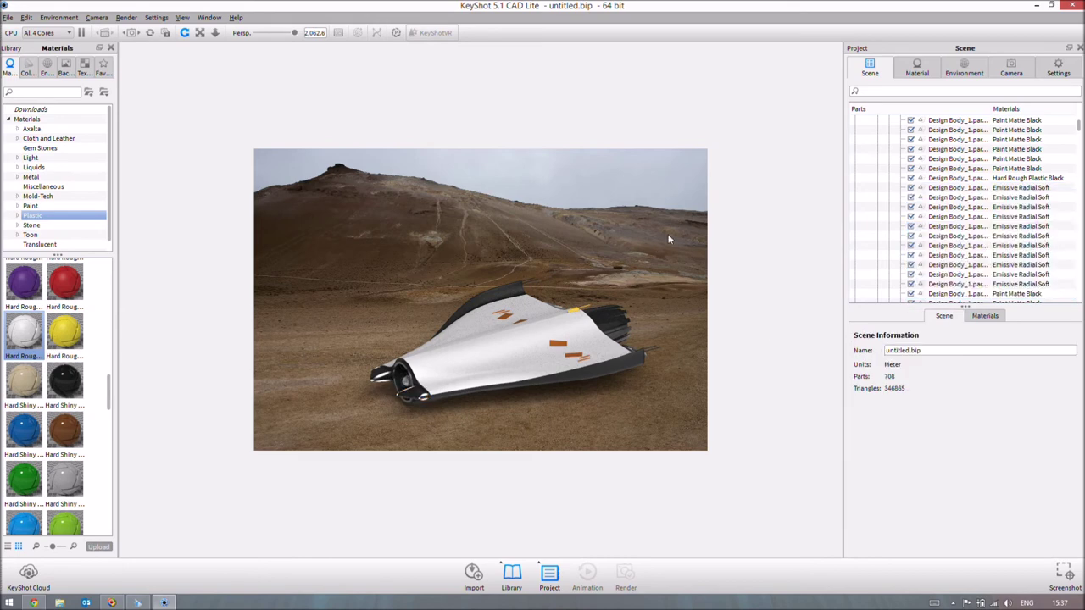
pyautogui.scroll(3, 1079, 169)
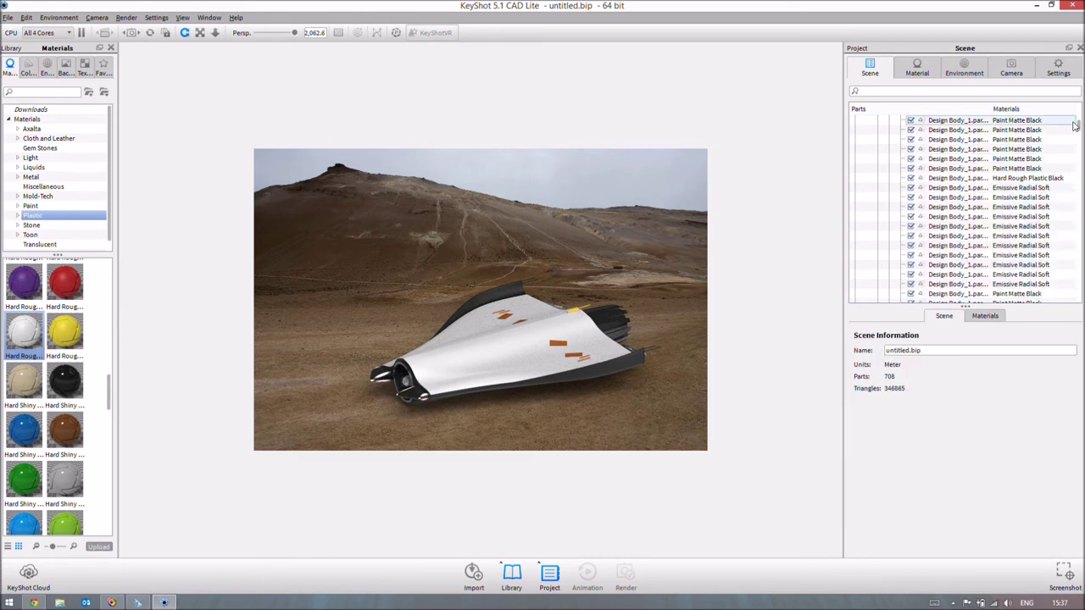
pyautogui.moveTo(1079, 112); pyautogui.dragTo(1079, 107)
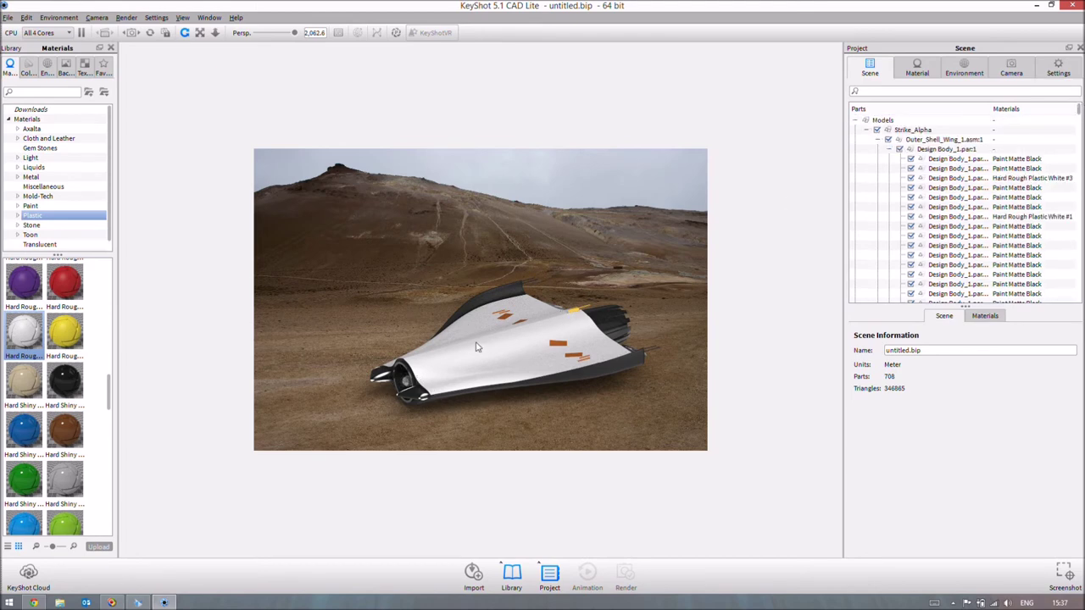
pyautogui.click(987, 317)
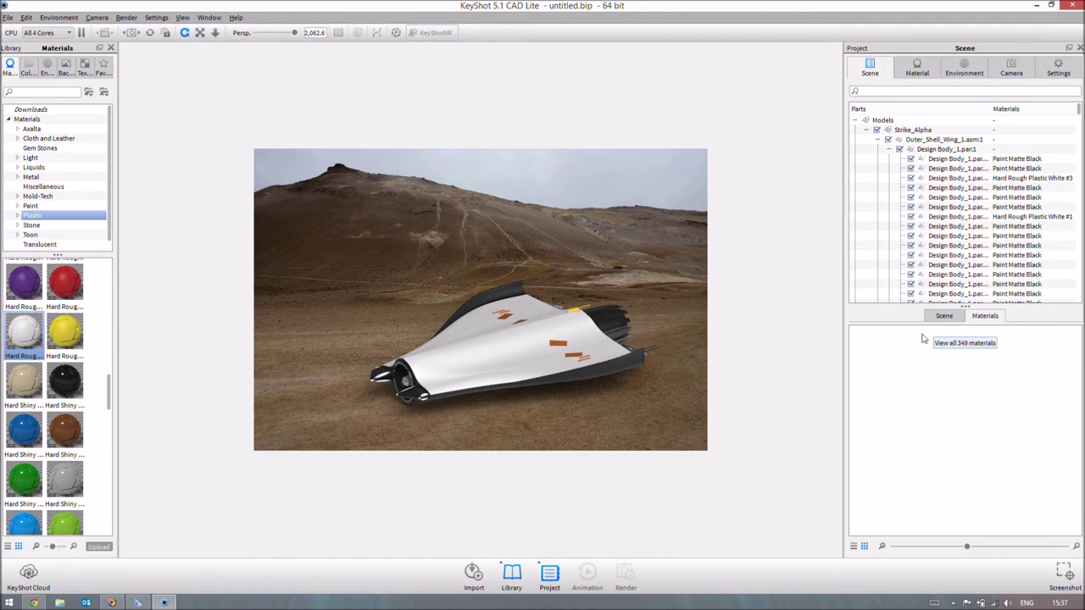
pyautogui.click(943, 319)
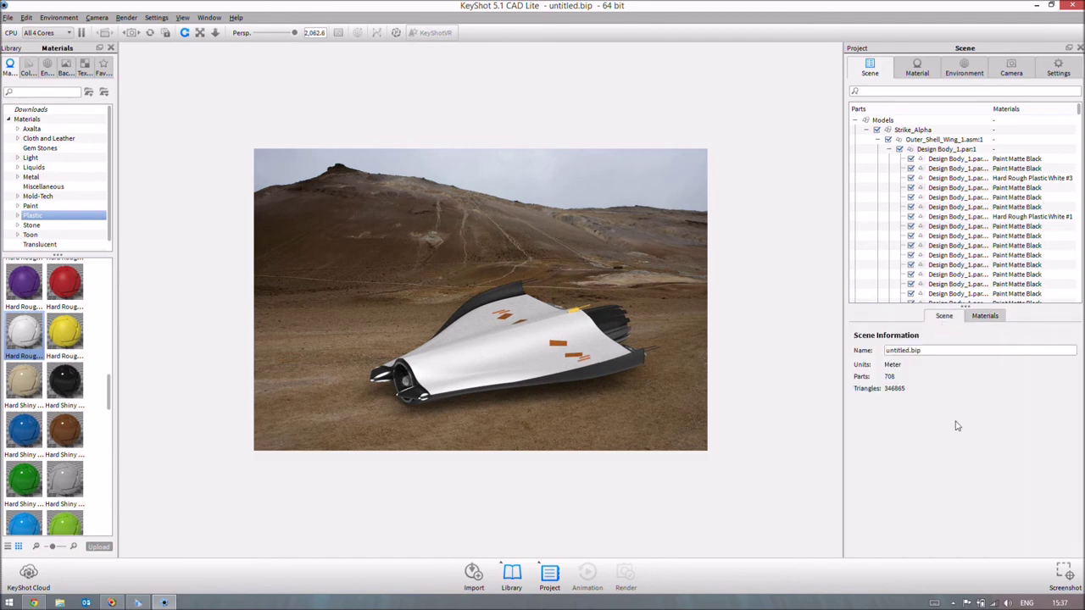
pyautogui.click(930, 77)
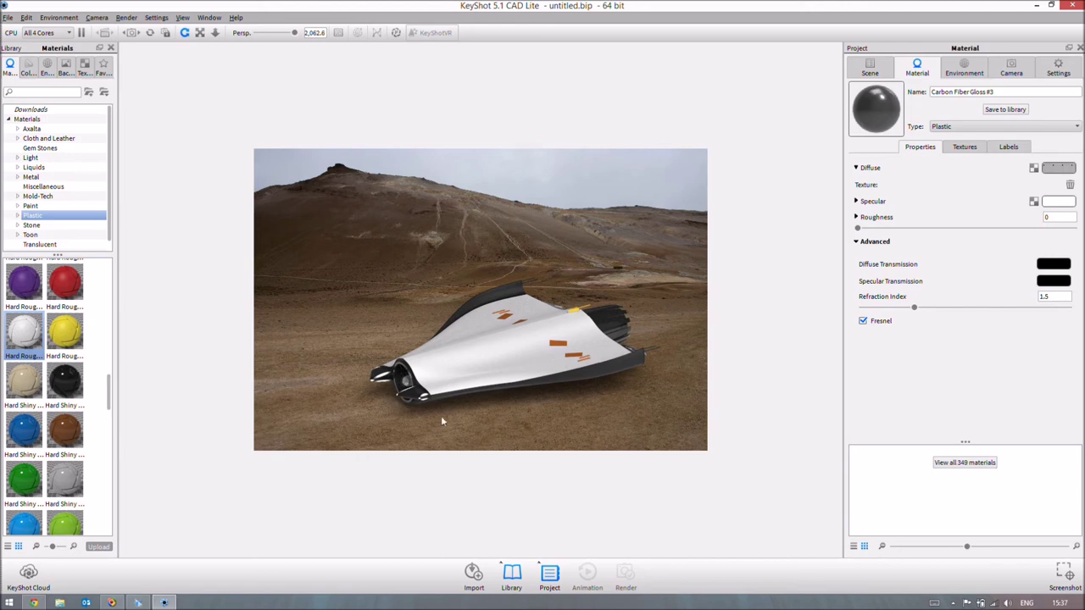
# Select a white plastic part on the model and list all 349 scene materials.
pyautogui.click(68, 344)
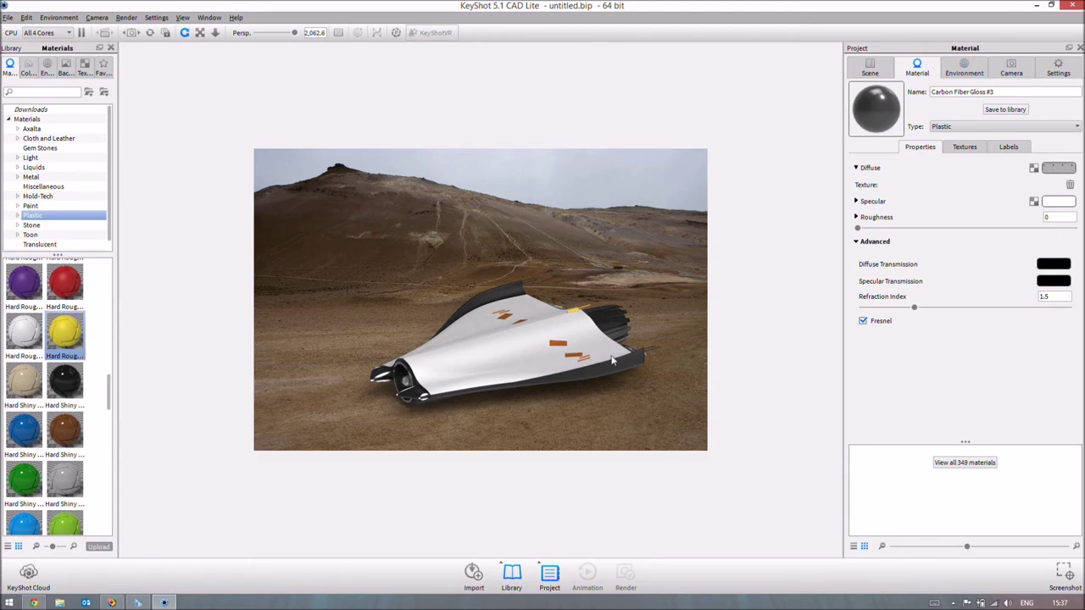
pyautogui.click(866, 74)
pyautogui.click(585, 347)
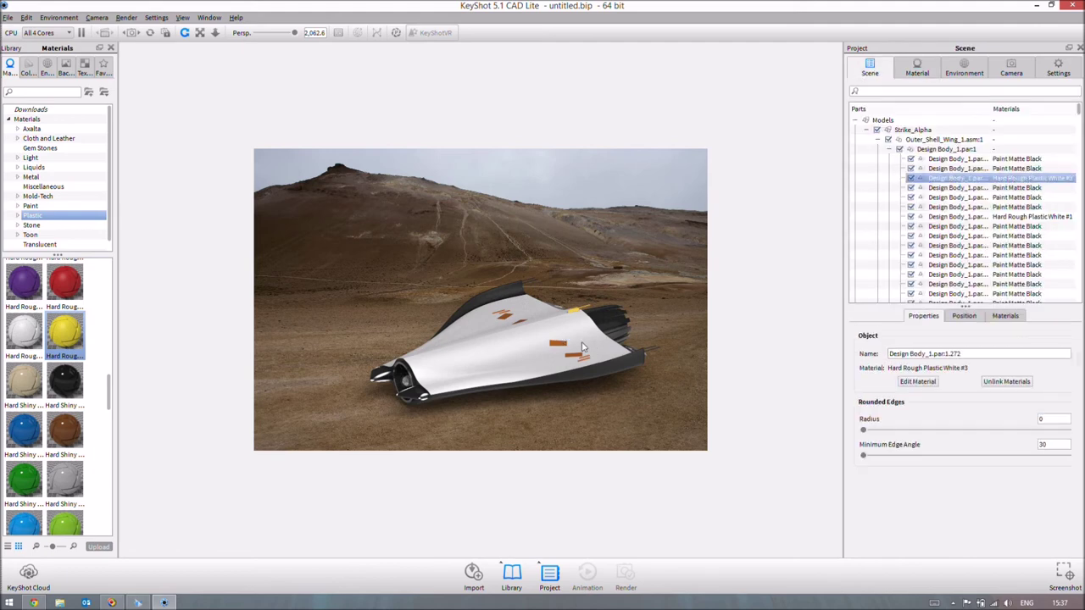
pyautogui.click(932, 73)
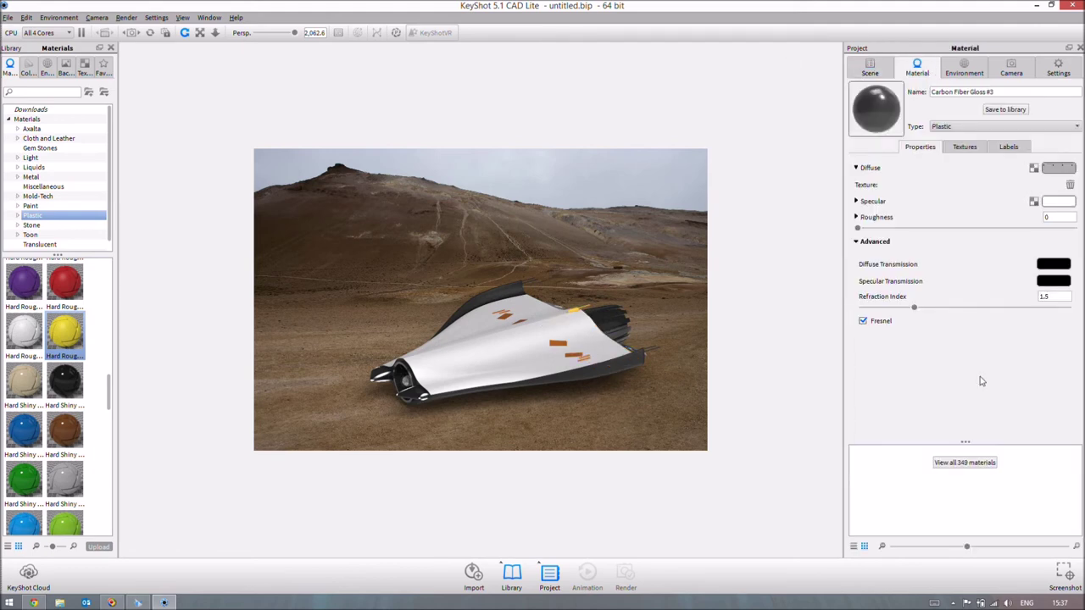
pyautogui.click(975, 466)
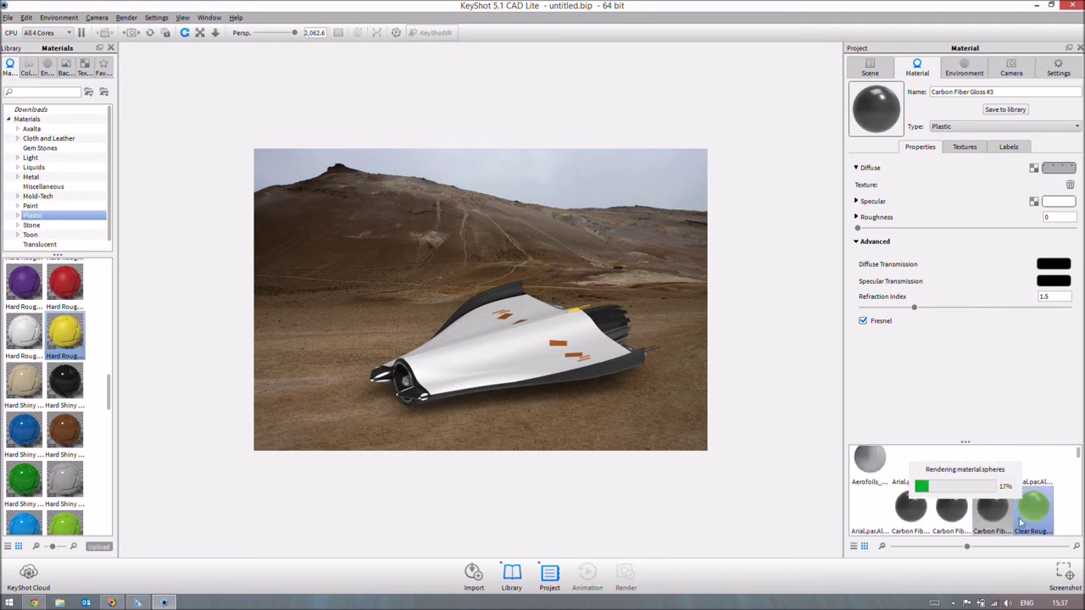
# Load the Clear Rough Plastic Lime Green material from the scene strip and view its textures.
pyautogui.click(1036, 510)
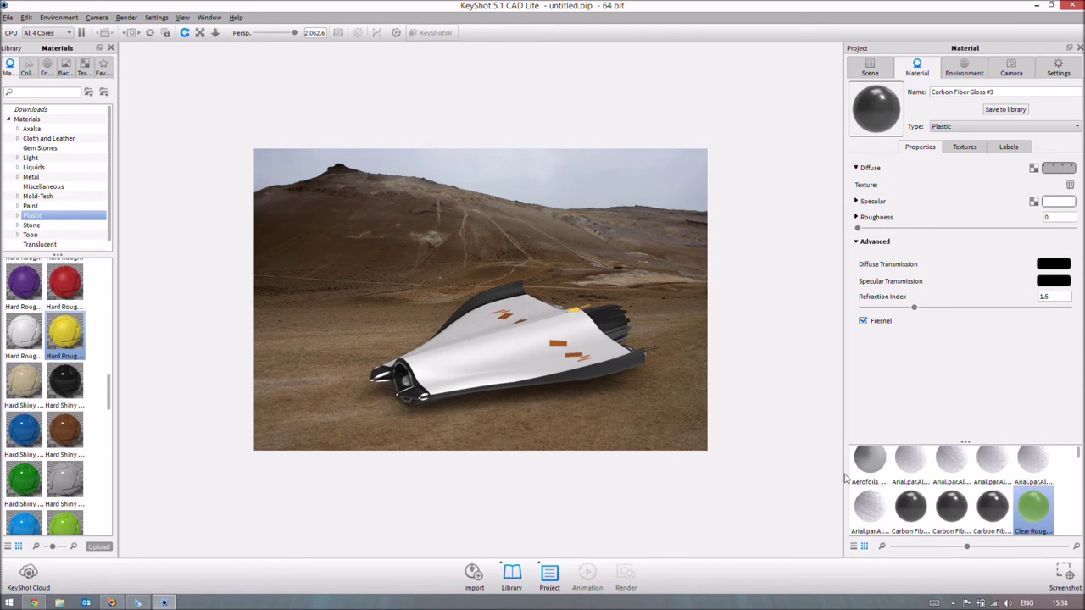
pyautogui.click(1036, 508)
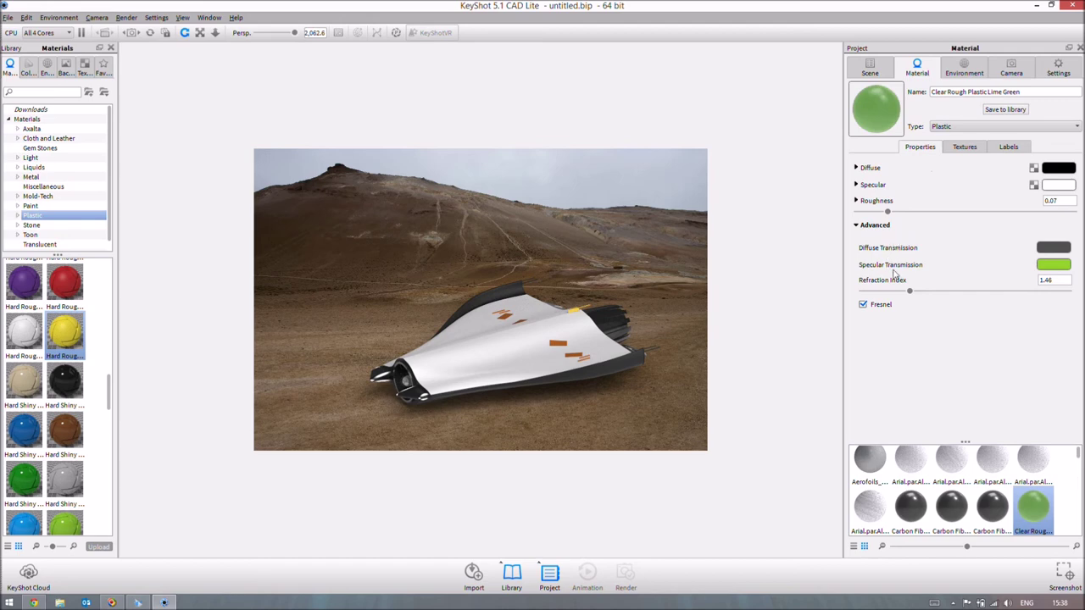
pyautogui.click(963, 147)
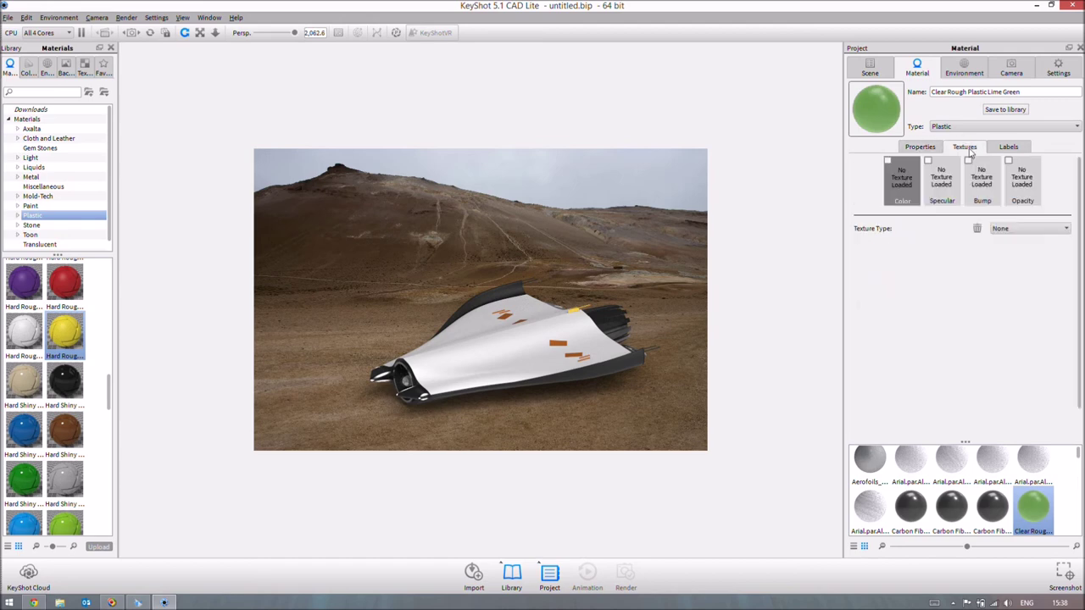
# Check the Lime Green material's Texture Type list and leave its color texture at None.
pyautogui.click(1027, 230)
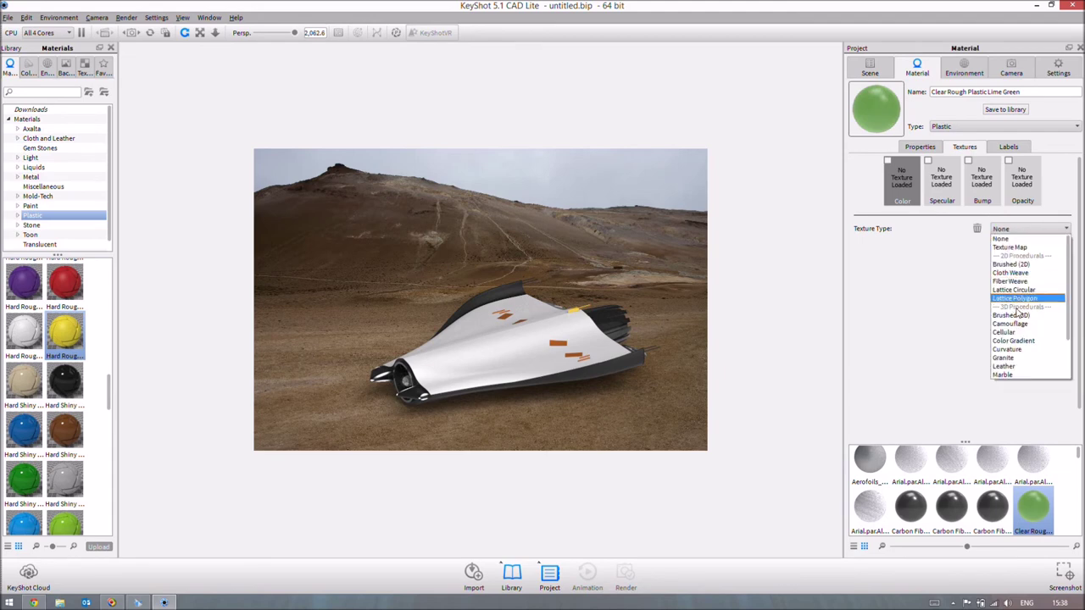
pyautogui.click(947, 302)
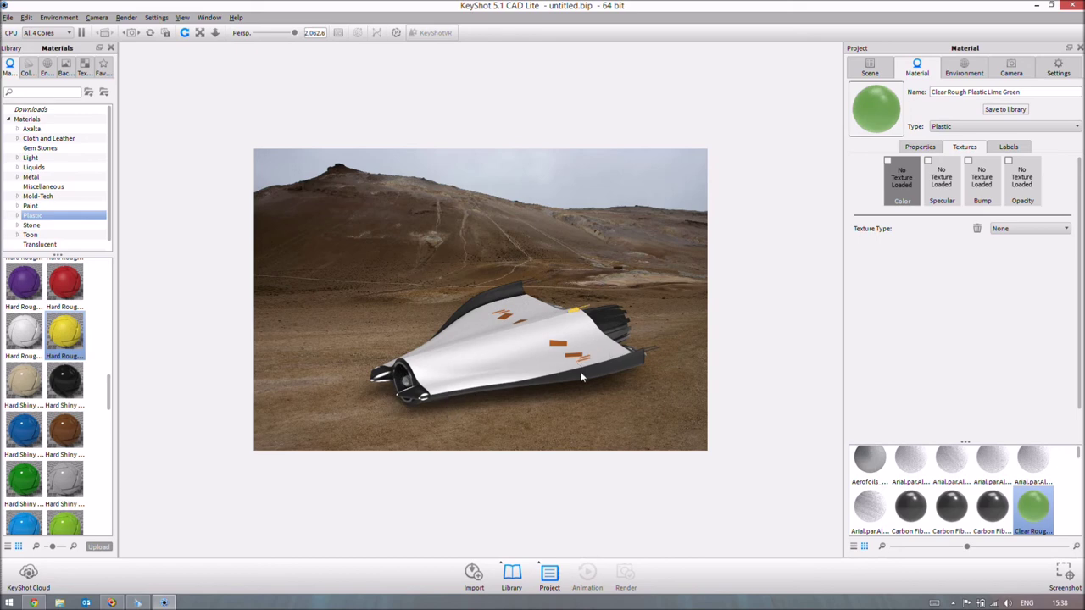
# Show the Iceland backplate environment settings and browse the library's Environments, Textures and Backplates.
pyautogui.click(975, 70)
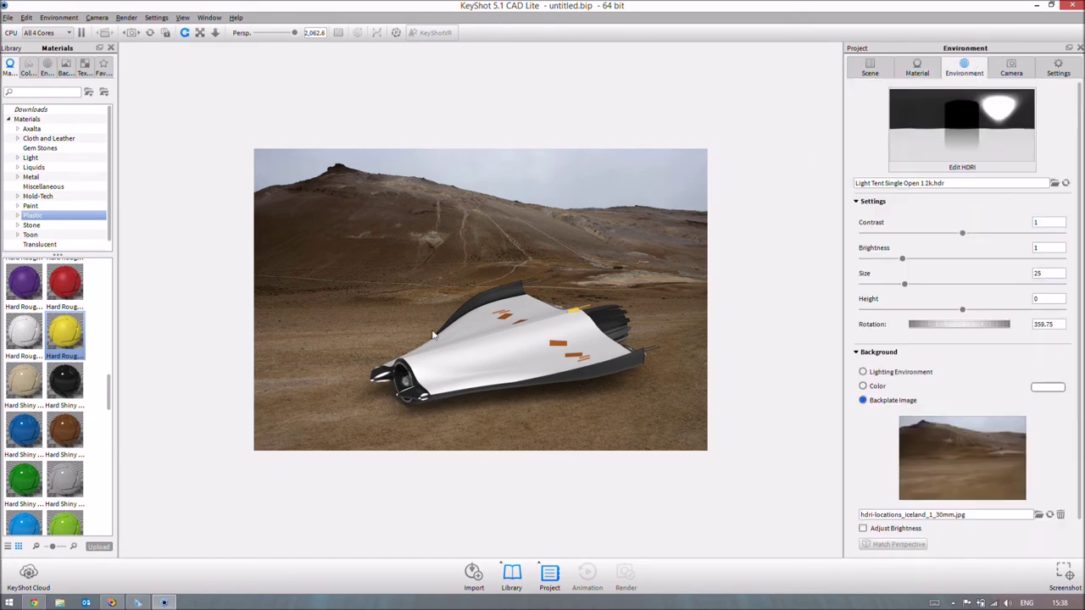
pyautogui.click(51, 74)
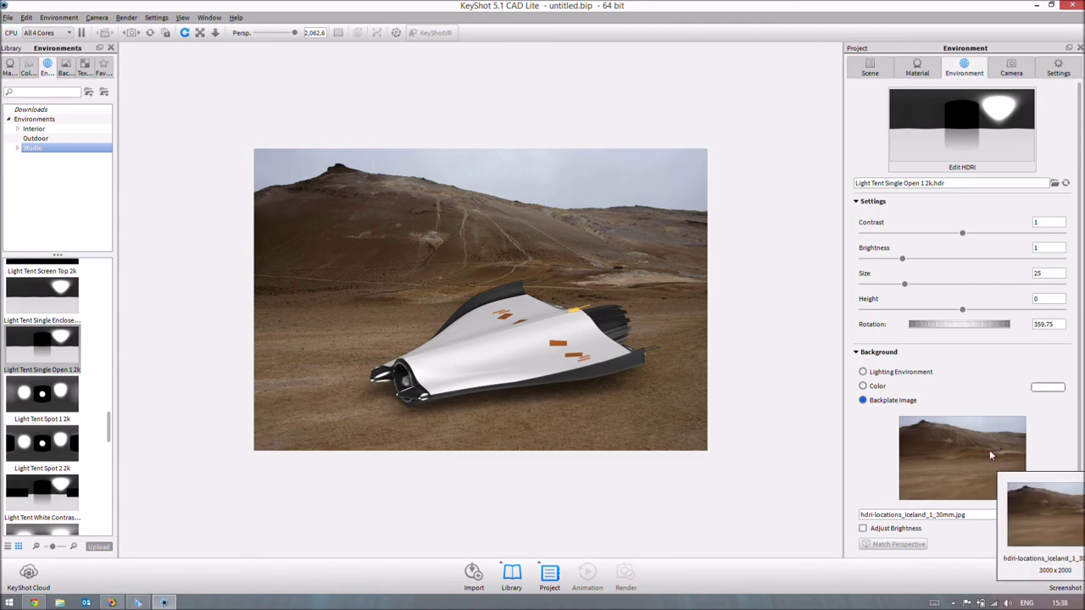
pyautogui.click(79, 73)
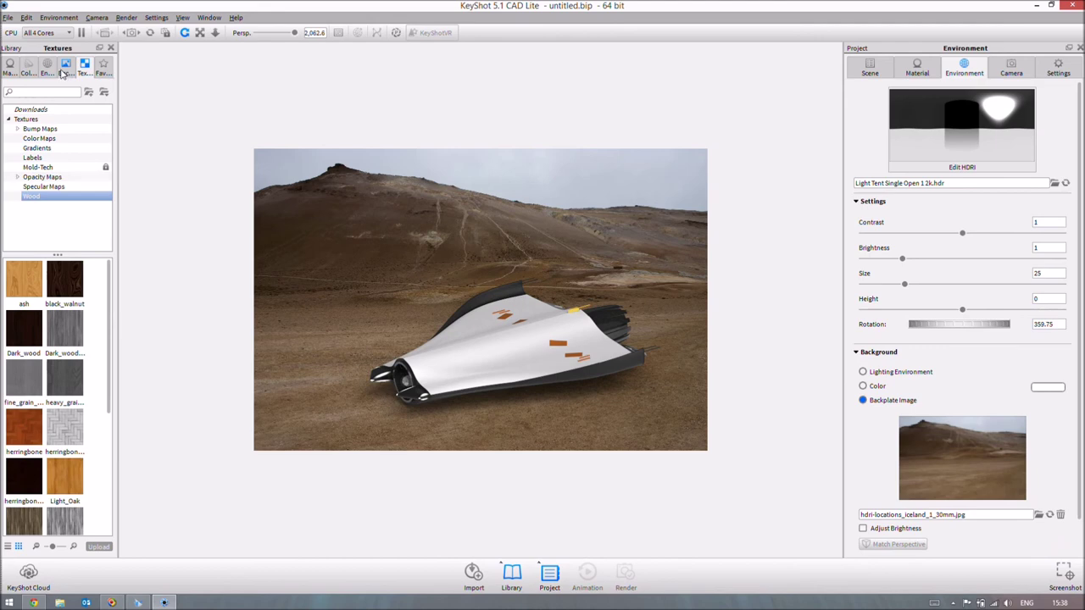
pyautogui.click(66, 73)
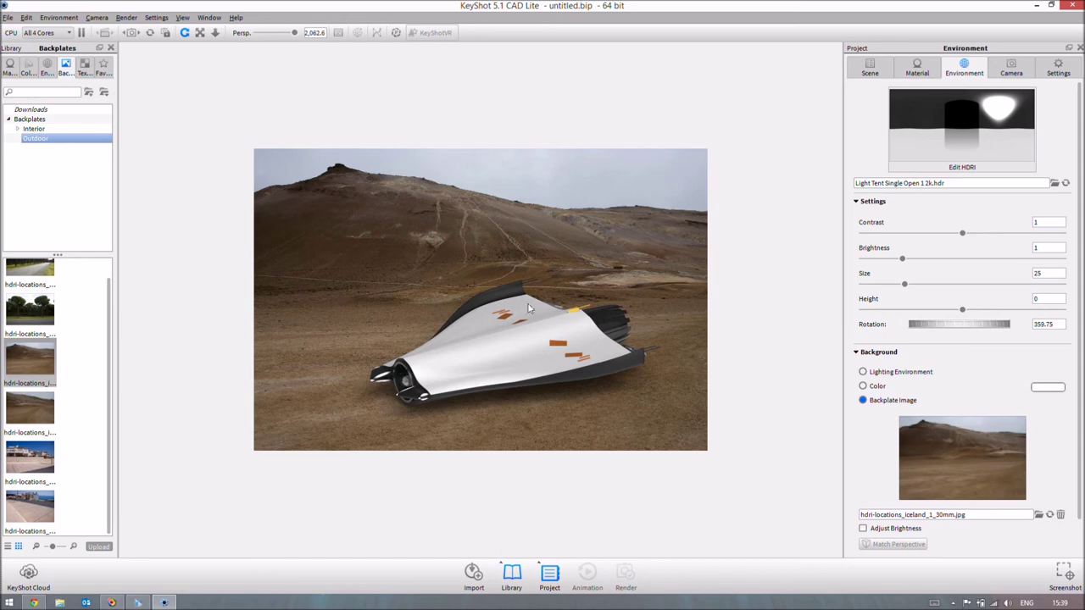
pyautogui.click(1011, 68)
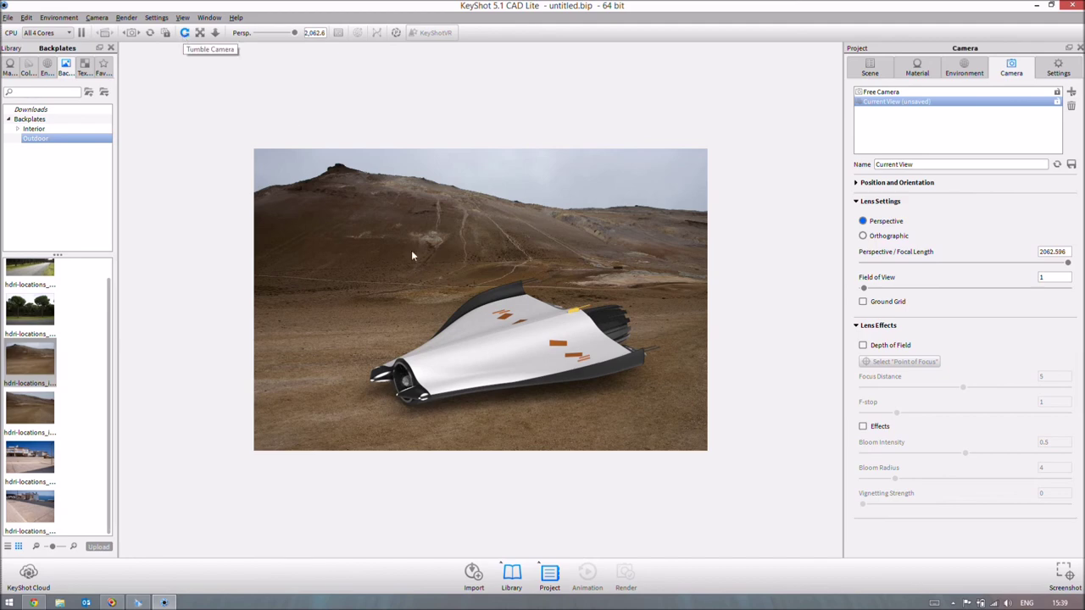
# Orbit the camera so the flying wing's front intake faces the viewer.
pyautogui.moveTo(507, 371); pyautogui.dragTo(547, 300)
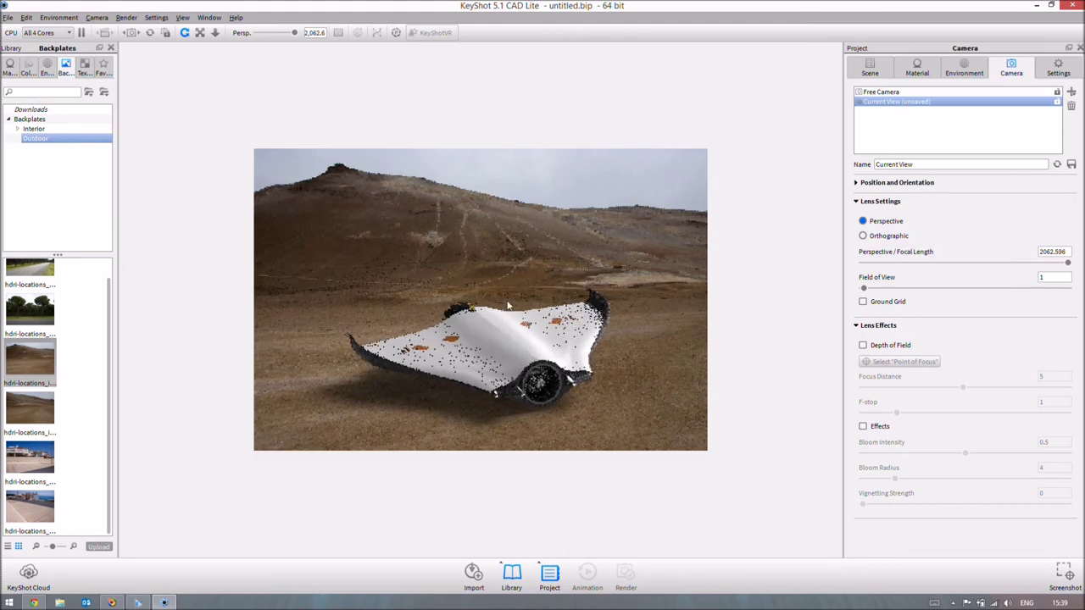
pyautogui.click(200, 32)
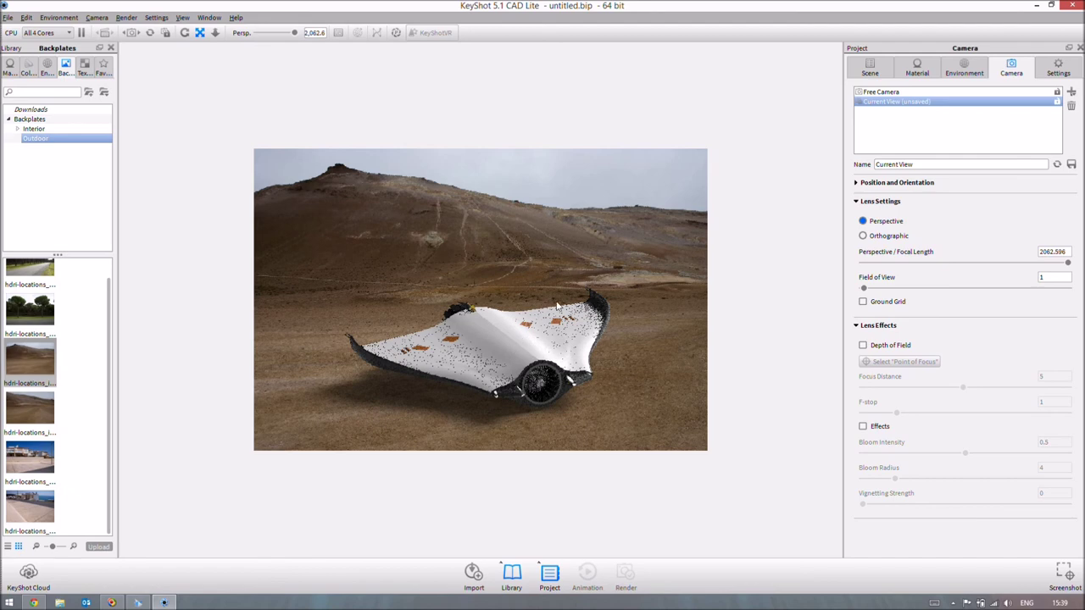
pyautogui.moveTo(557, 303); pyautogui.dragTo(580, 266)
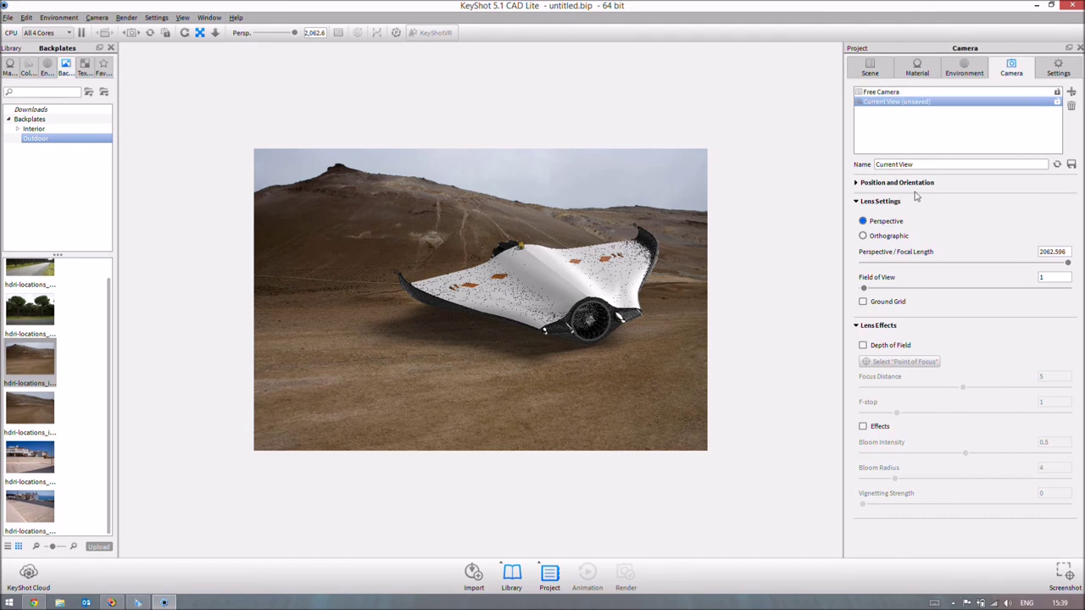
# Try orthographic projection, return to perspective, and orbit the view slightly around the ship.
pyautogui.click(887, 239)
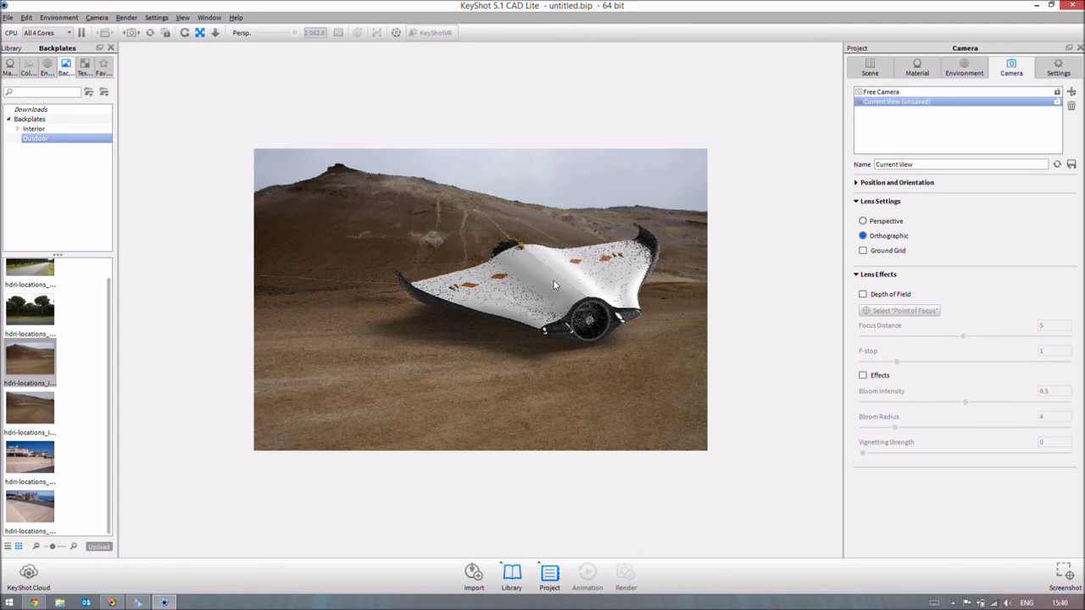
pyautogui.click(877, 222)
pyautogui.moveTo(651, 260); pyautogui.dragTo(637, 252)
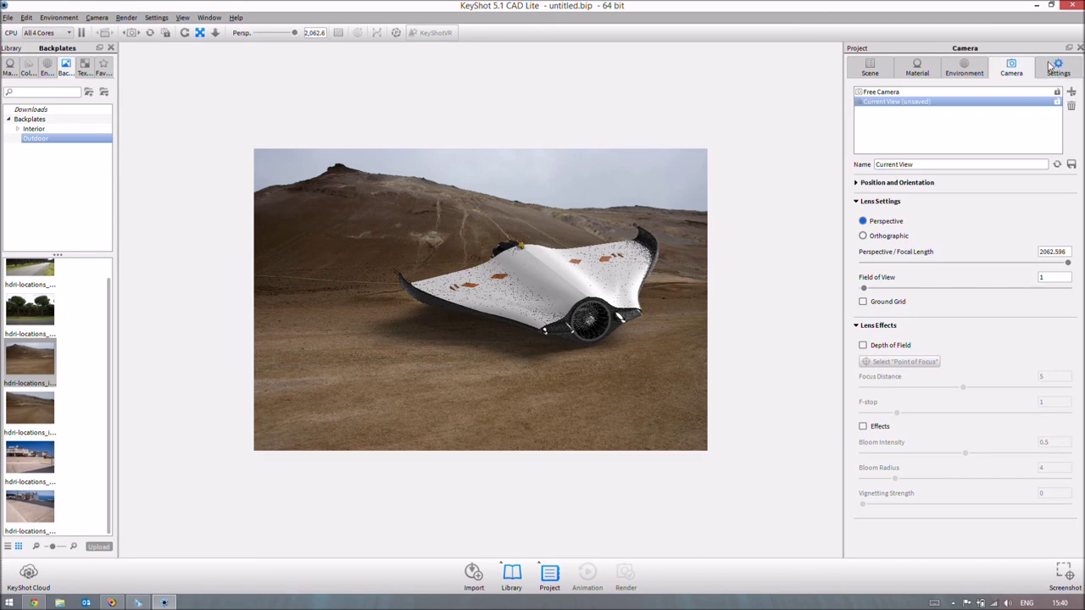
pyautogui.click(1051, 66)
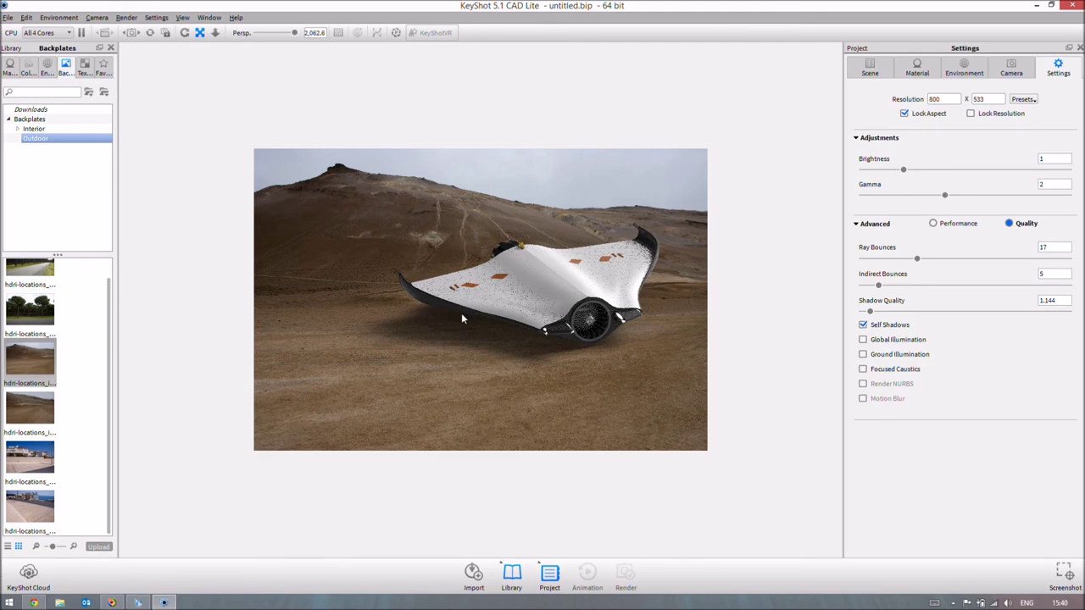
# Orbit the ship to face the viewer and pan it lower left for a three-quarter view.
pyautogui.moveTo(462, 319); pyautogui.dragTo(507, 228)
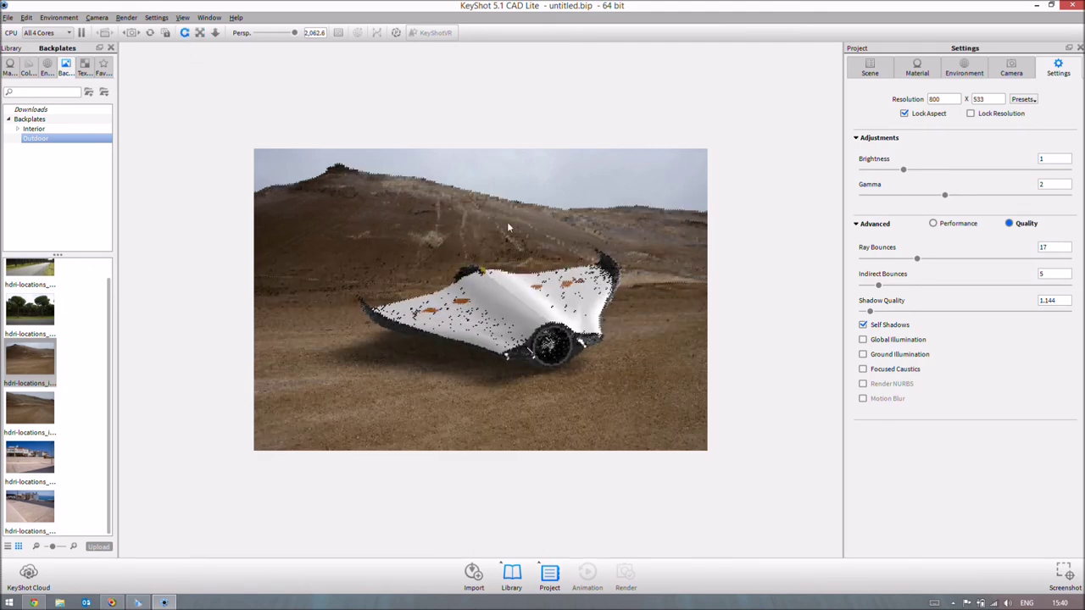
pyautogui.moveTo(513, 330); pyautogui.dragTo(398, 314)
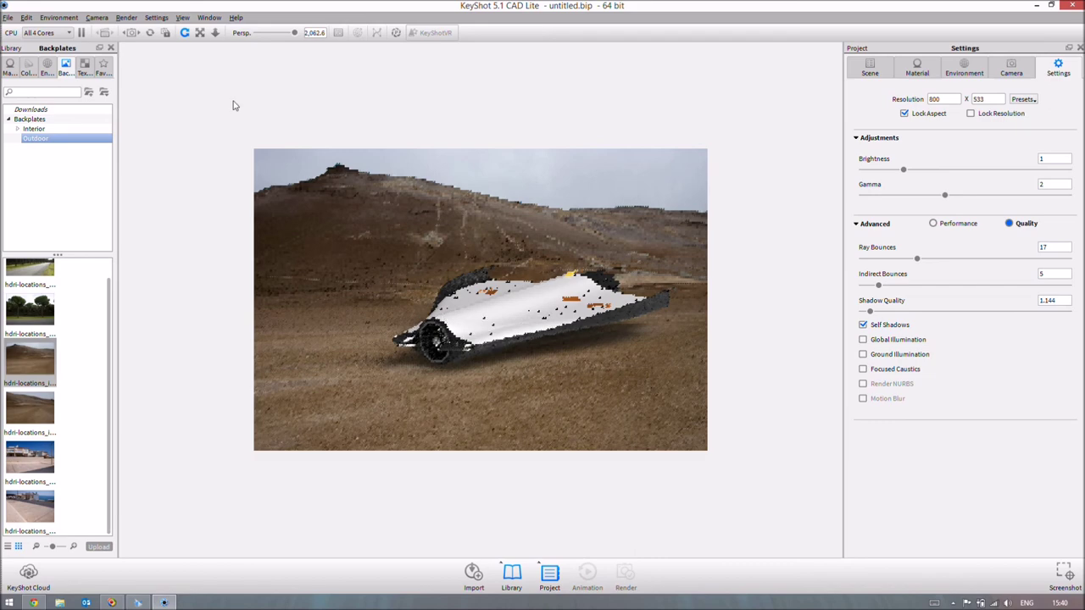
pyautogui.click(200, 32)
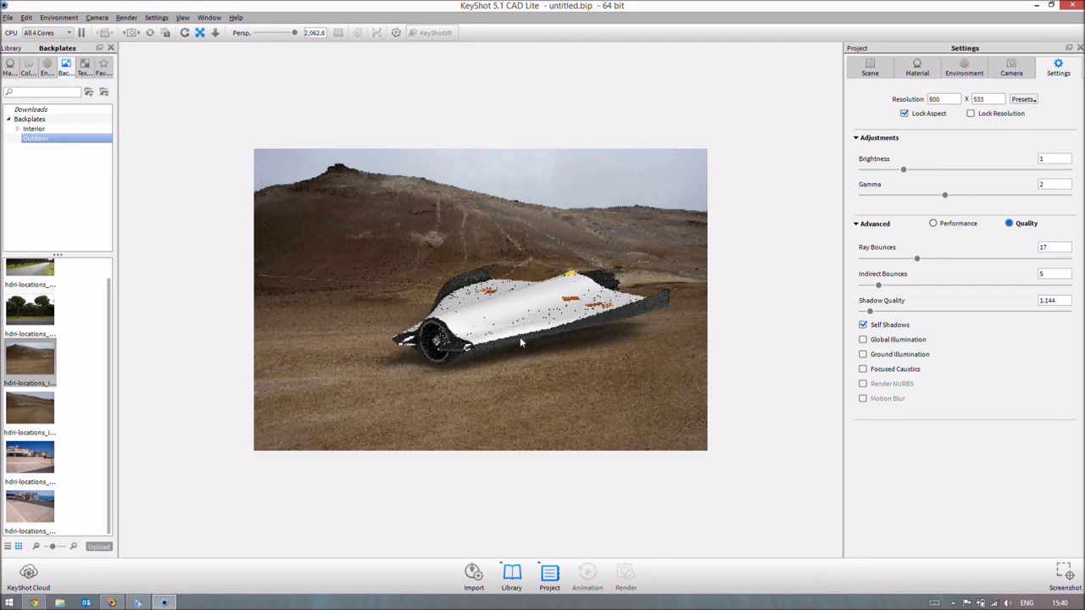
pyautogui.moveTo(520, 336); pyautogui.dragTo(495, 371)
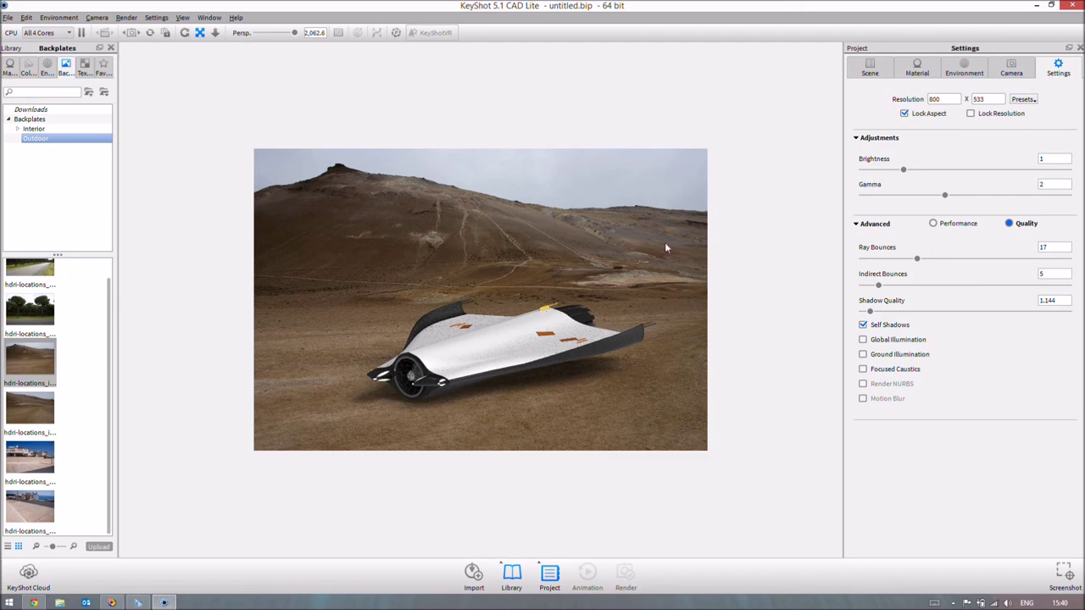
# Raise shadow quality to 1.96, then orbit the wing assembly to a side view.
pyautogui.click(1026, 99)
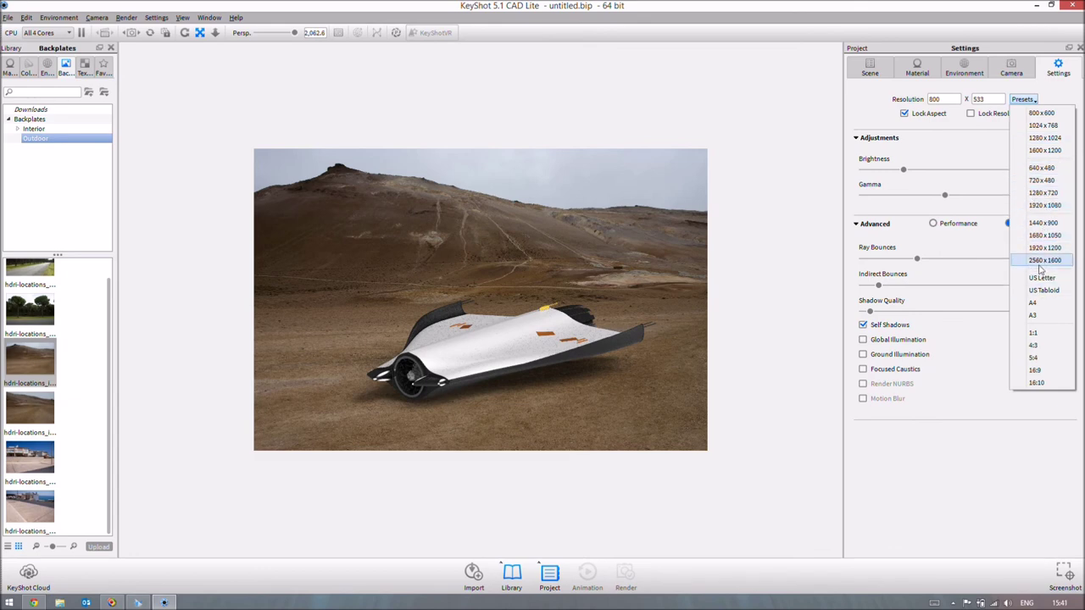
pyautogui.click(886, 120)
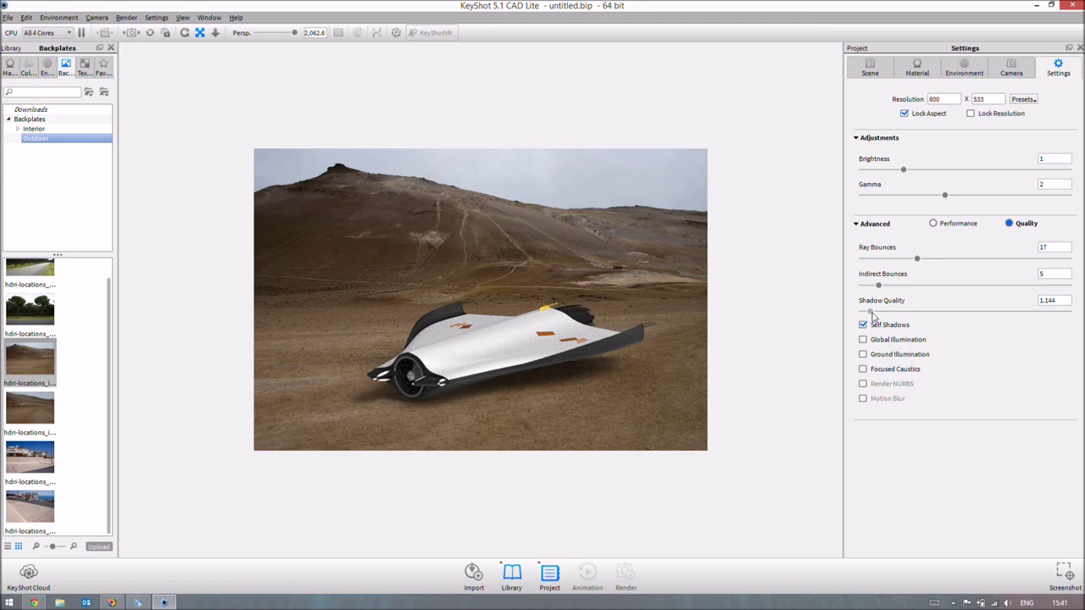
pyautogui.moveTo(870, 312); pyautogui.dragTo(911, 318)
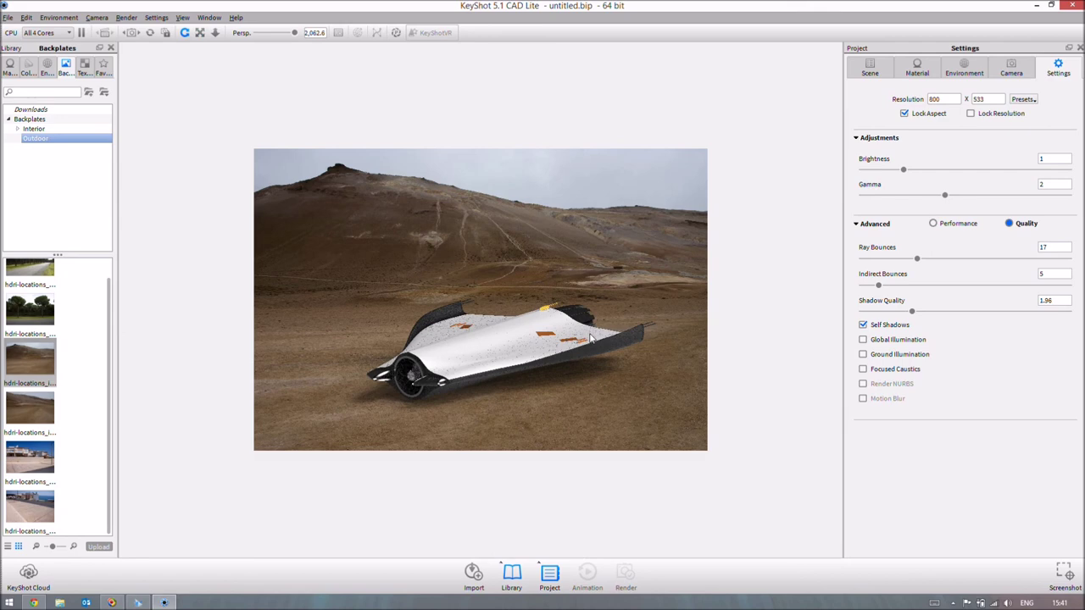
pyautogui.moveTo(590, 332); pyautogui.dragTo(597, 335)
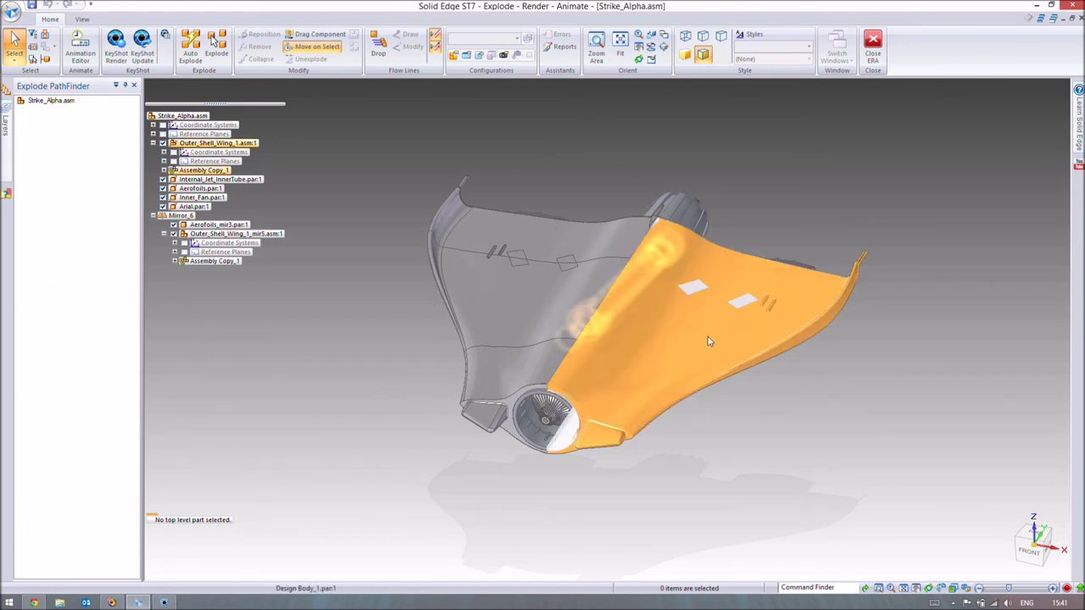
pyautogui.moveTo(710, 342); pyautogui.dragTo(610, 399, button='middle')
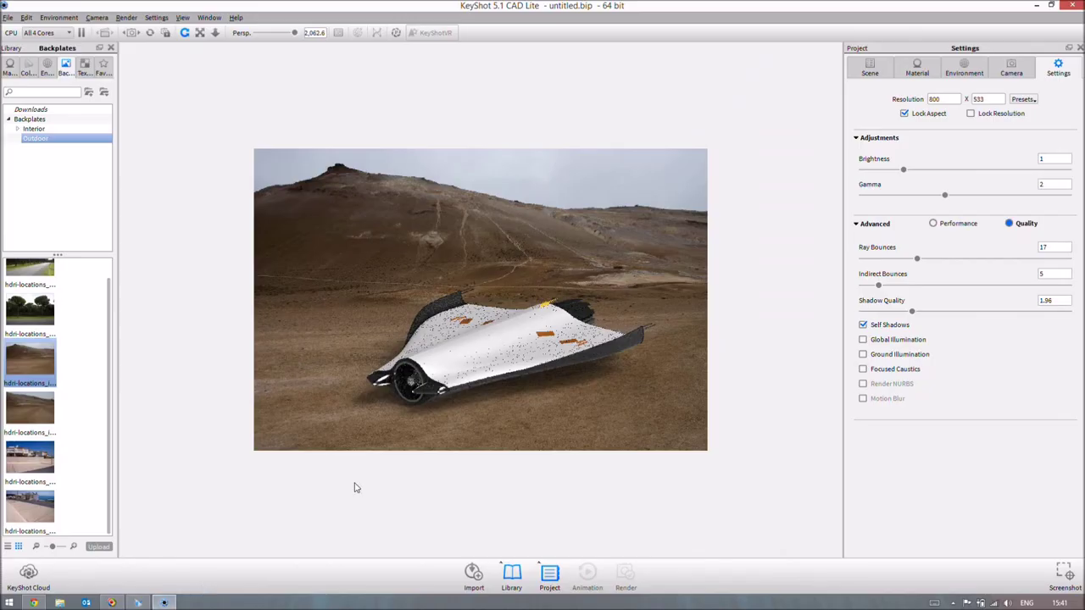
pyautogui.moveTo(356, 487); pyautogui.dragTo(701, 375)
pyautogui.moveTo(535, 387); pyautogui.dragTo(584, 252)
pyautogui.hotkey('ctrl', 'z')
pyautogui.moveTo(443, 273); pyautogui.dragTo(492, 305)
pyautogui.hotkey('ctrl', 'z')
pyautogui.moveTo(479, 345); pyautogui.dragTo(553, 341)
pyautogui.hotkey('ctrl', 'z')
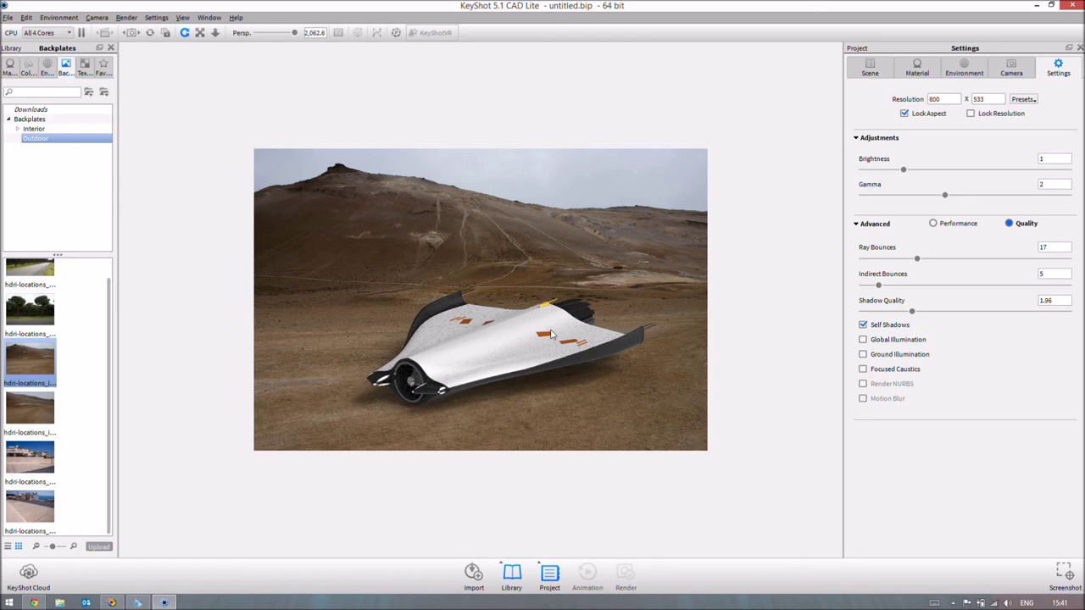
pyautogui.moveTo(604, 344); pyautogui.dragTo(540, 356)
pyautogui.moveTo(508, 305); pyautogui.dragTo(532, 264)
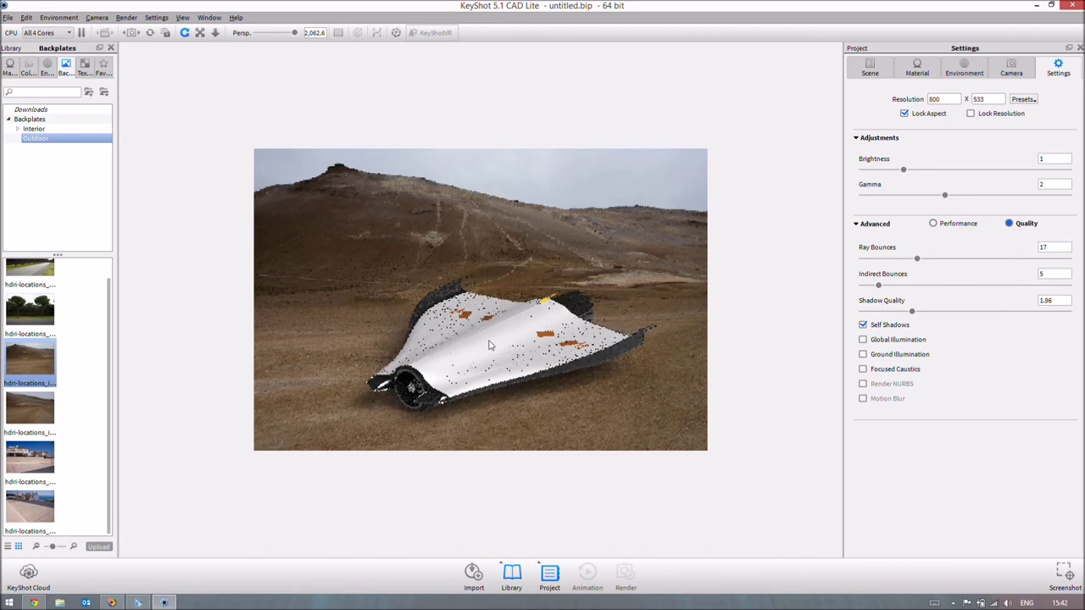